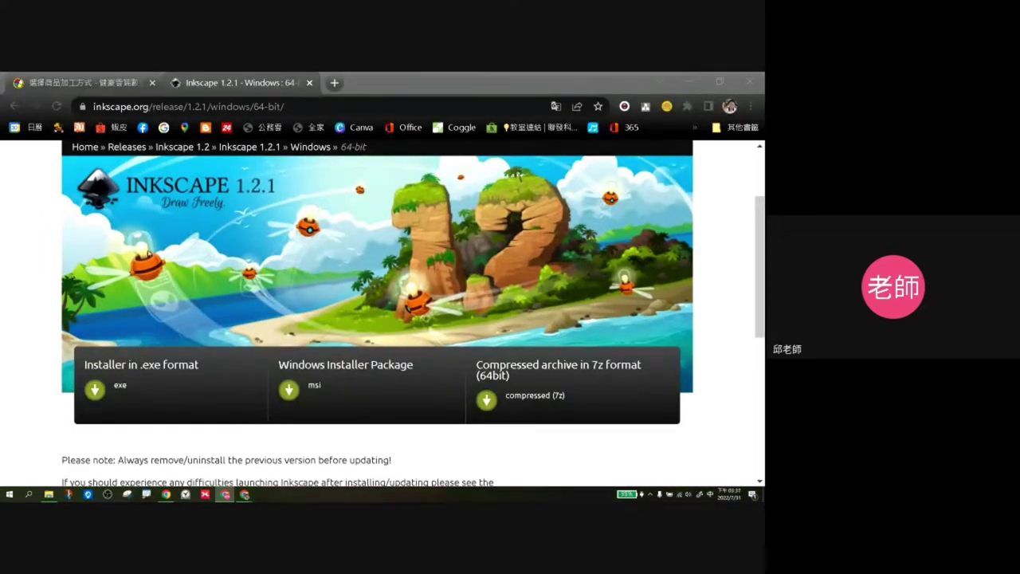
# - Close the Inkscape 1.2.1 download tab, leaving only the T-shirt order page open
pyautogui.click(248, 83)
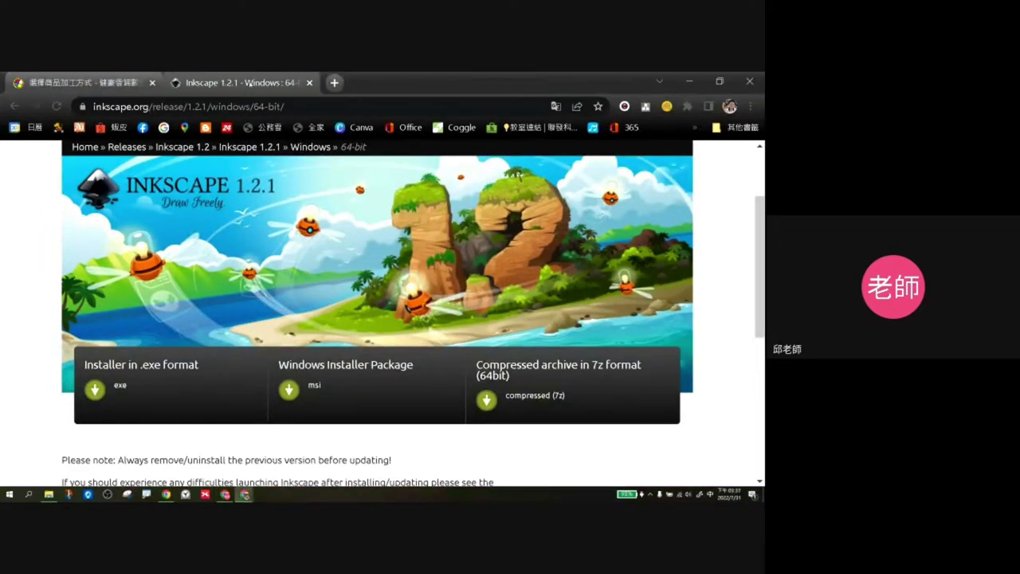
pyautogui.scroll(2, 201, 237)
pyautogui.scroll(-2, 201, 236)
pyautogui.scroll(-3, 307, 301)
pyautogui.scroll(5, 307, 302)
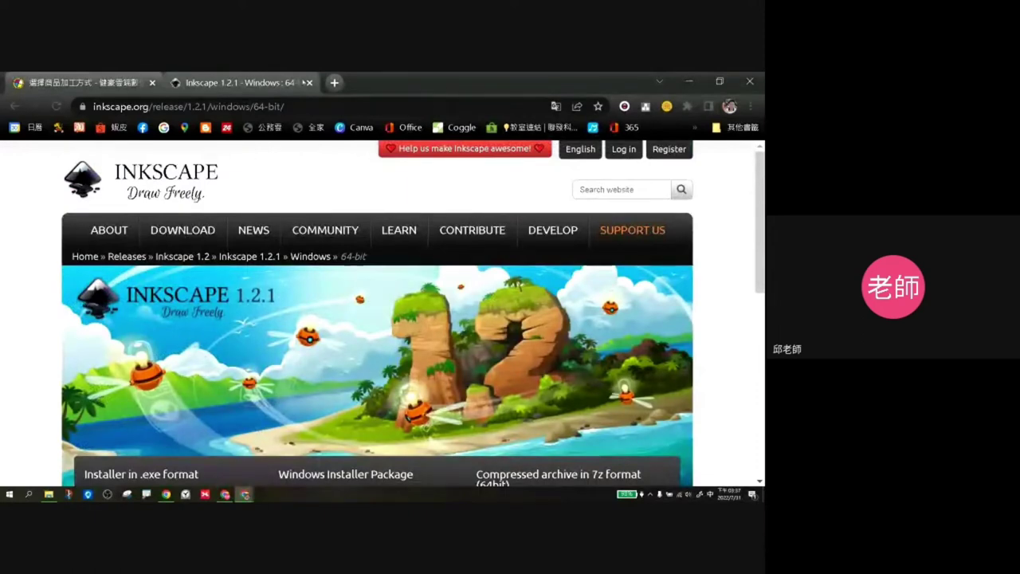
pyautogui.click(309, 82)
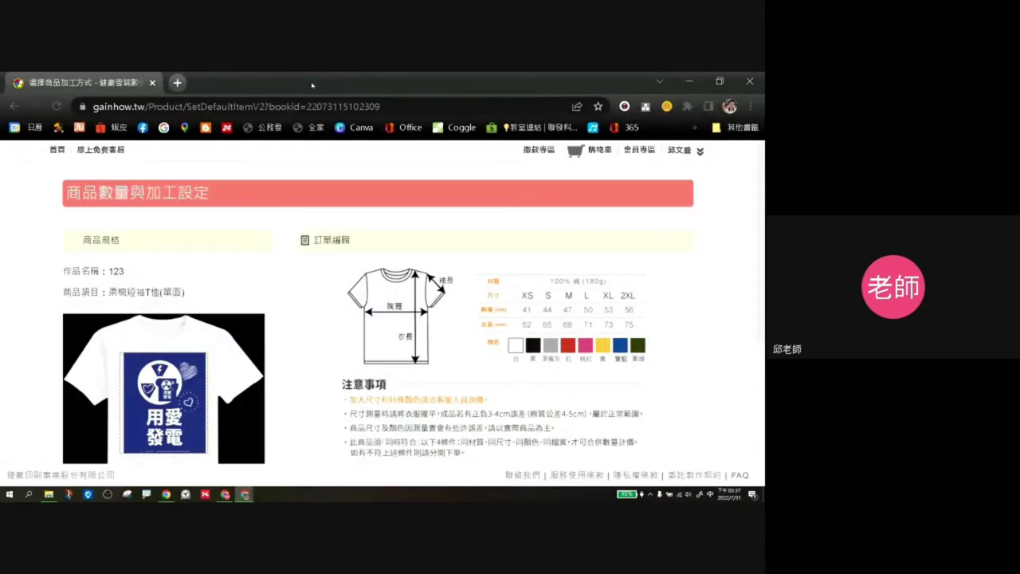
# - Close Chrome and launch Inkscape 1.1 from its desktop shortcut
pyautogui.click(152, 82)
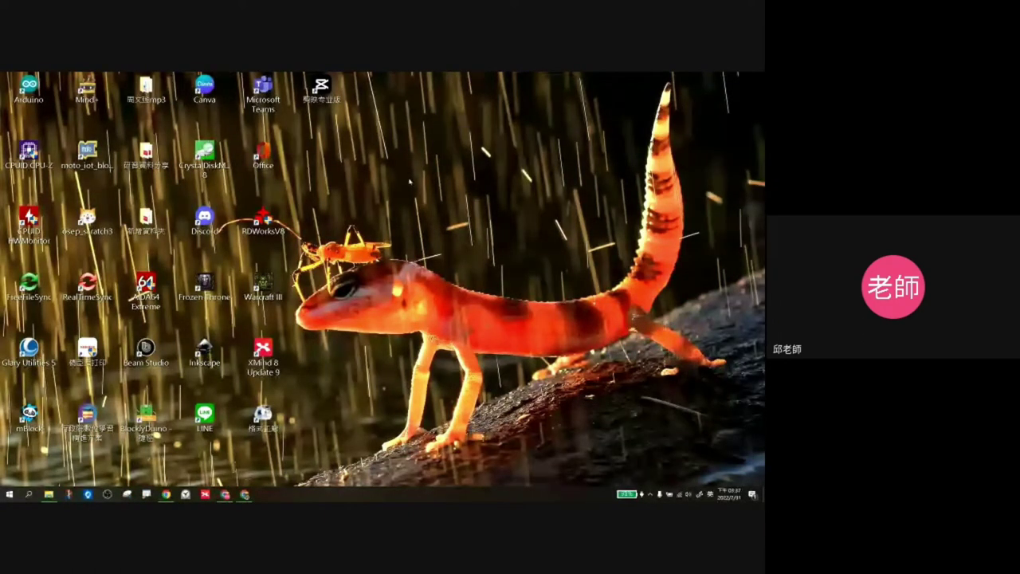
pyautogui.moveTo(204, 351); pyautogui.dragTo(327, 164)
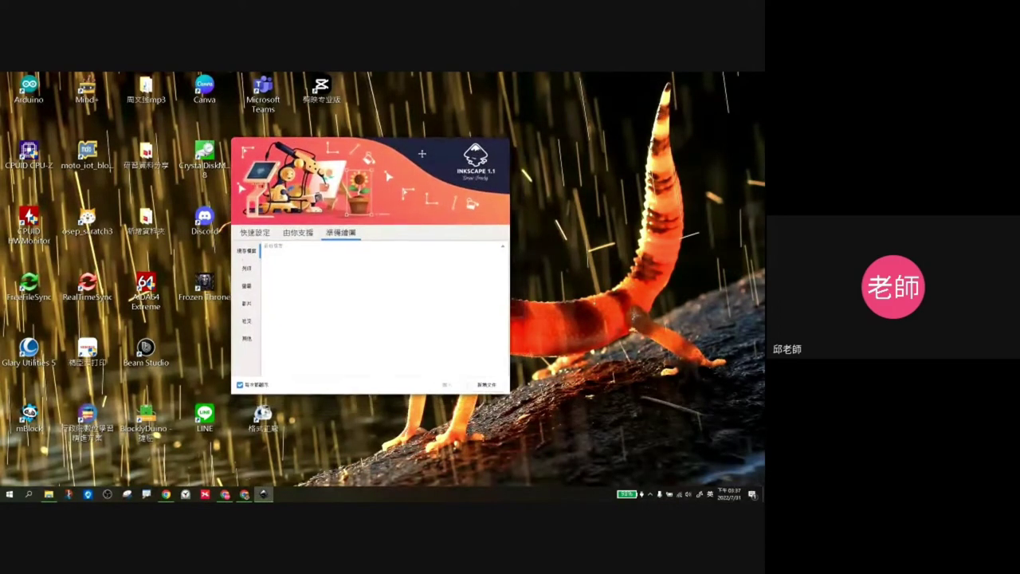
# - Create a new blank A4 (210 × 297 mm) document from the welcome screen
pyautogui.click(487, 385)
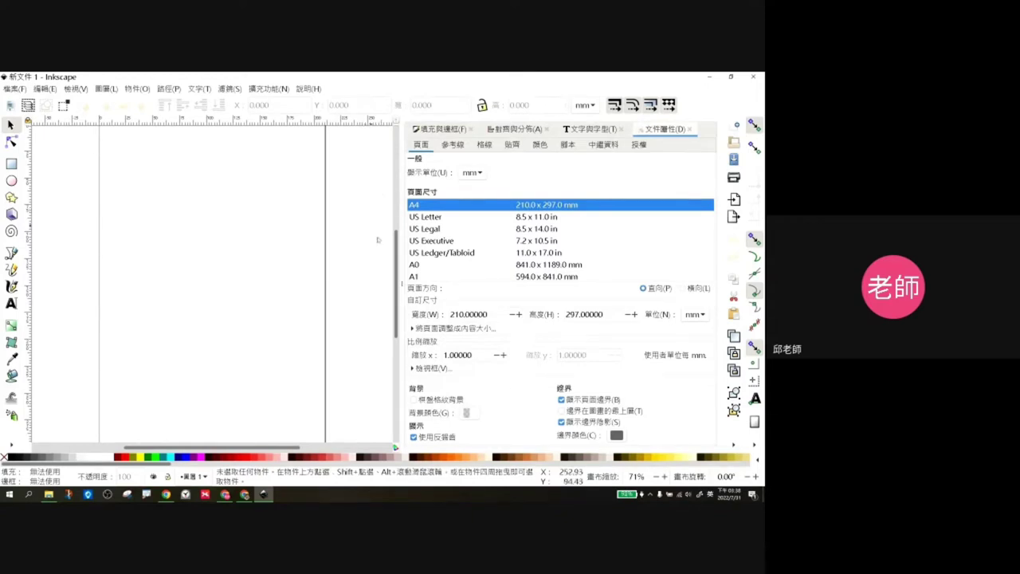
# - Select the Pencil tool with smoothing 4.00 for freehand drawing
pyautogui.moveTo(403, 285); pyautogui.dragTo(401, 285)
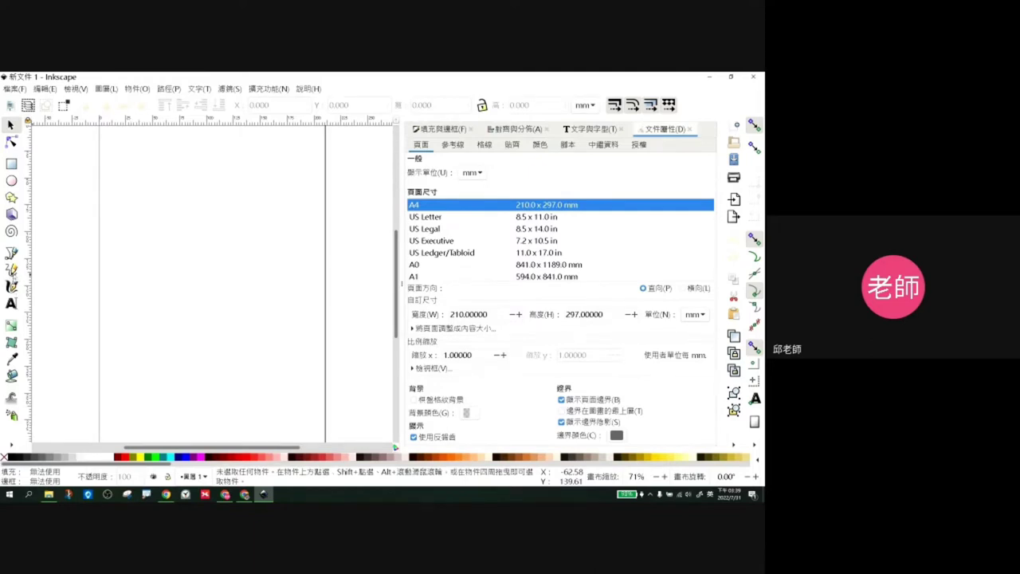
pyautogui.click(12, 271)
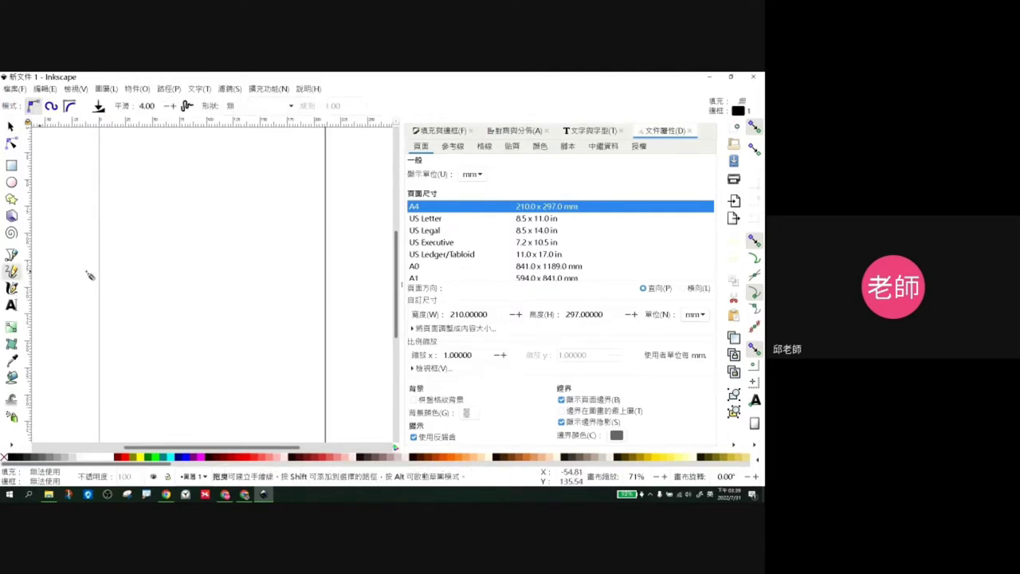
# - Sketch a freehand duck outline with head, beak, body and upturned tail
pyautogui.click(169, 257)
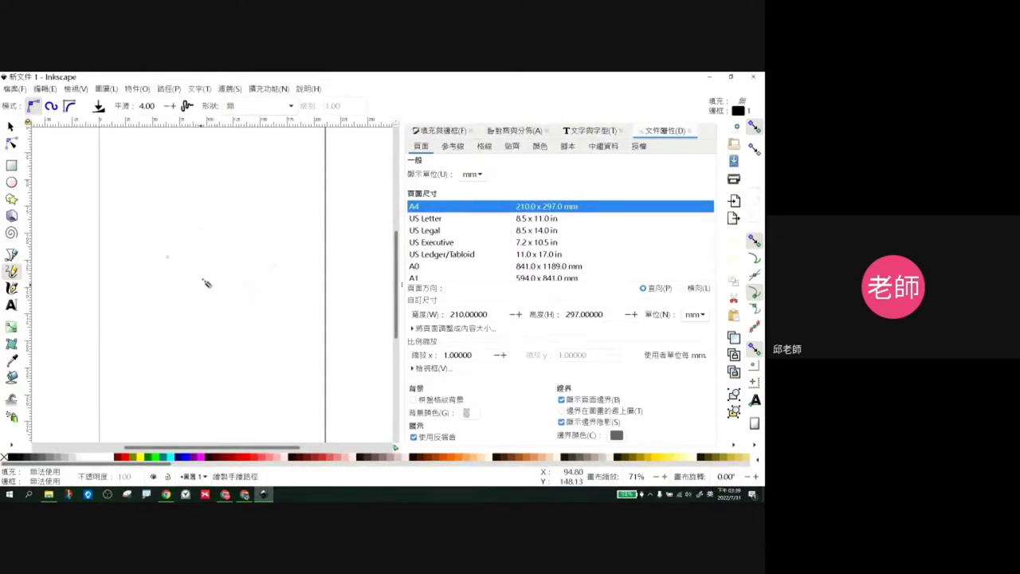
pyautogui.click(169, 259)
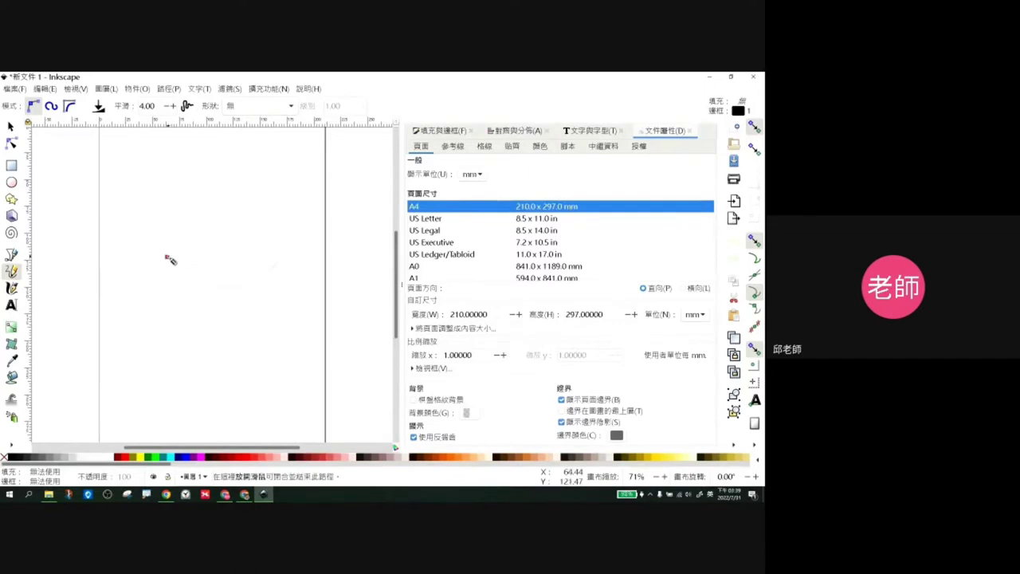
pyautogui.moveTo(169, 259); pyautogui.dragTo(278, 263)
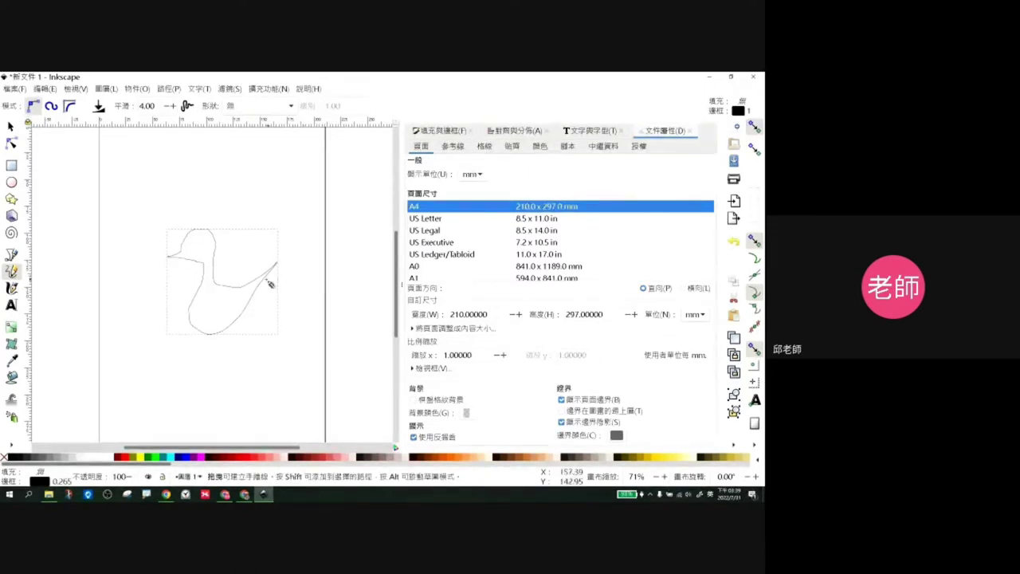
pyautogui.scroll(2, 255, 279)
pyautogui.scroll(2, 240, 276)
pyautogui.scroll(-2, 233, 276)
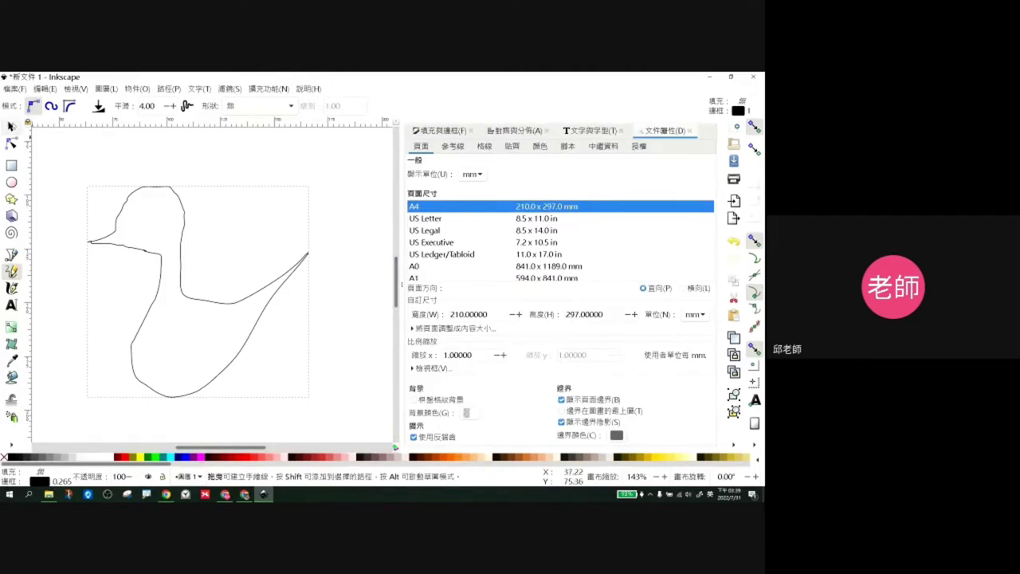
pyautogui.click(11, 126)
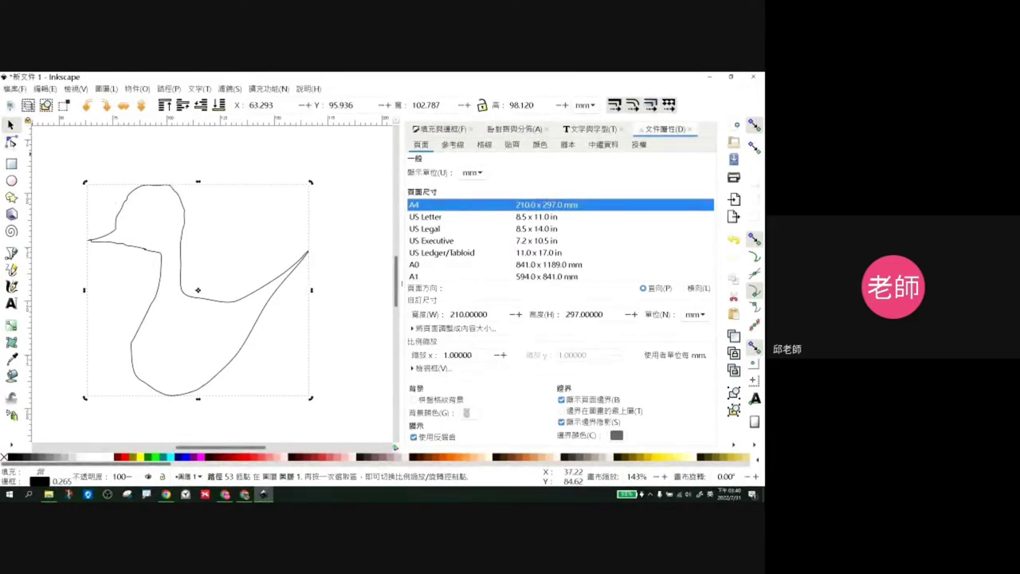
# - Simplify the duck path into a smoother 50-node outline using Path > Simplify
pyautogui.click(11, 142)
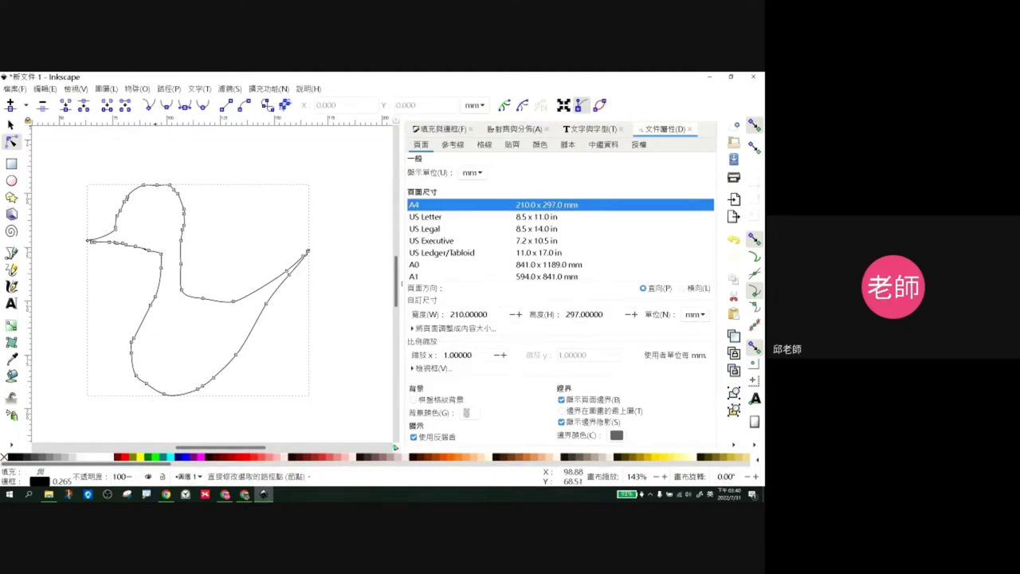
pyautogui.click(169, 89)
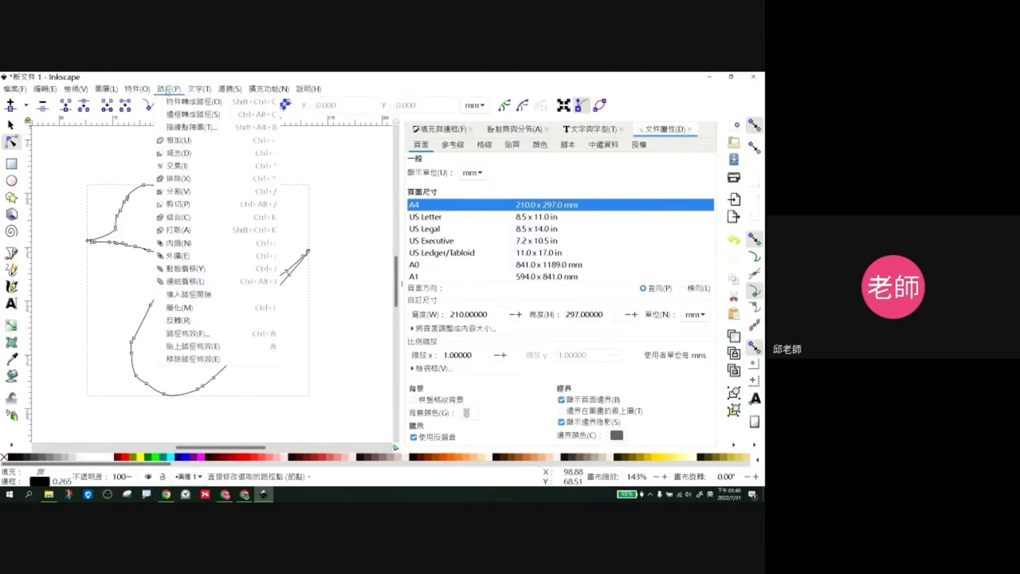
pyautogui.press('Left')
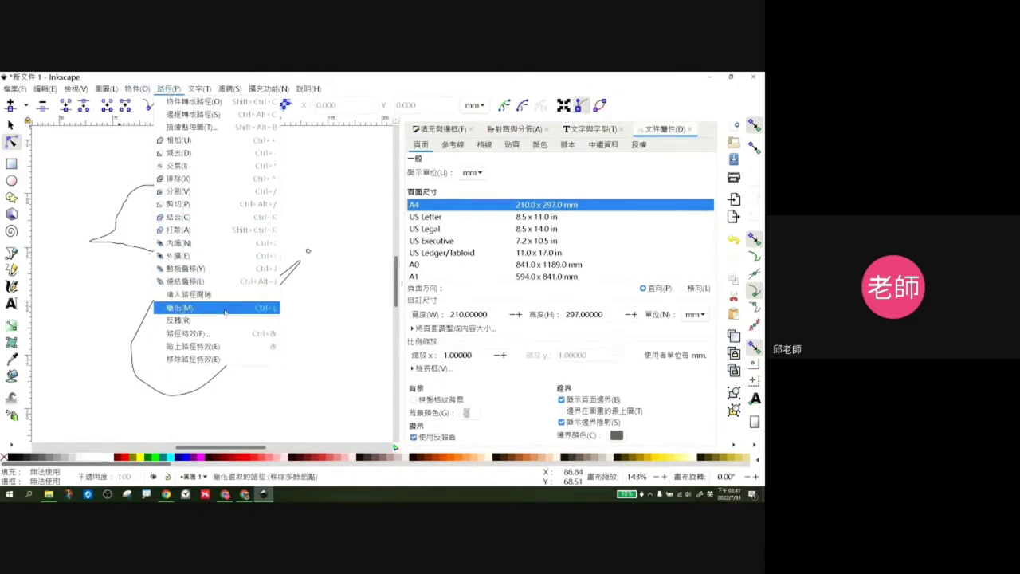
pyautogui.click(226, 312)
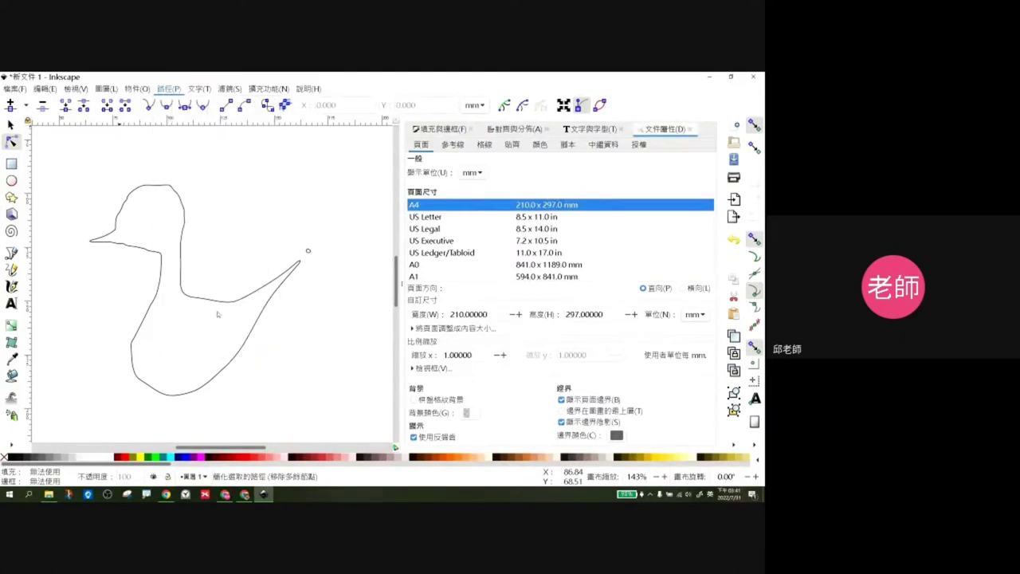
pyautogui.click(11, 125)
# - Simplify the duck path three more times with Ctrl+L
pyautogui.click(117, 220)
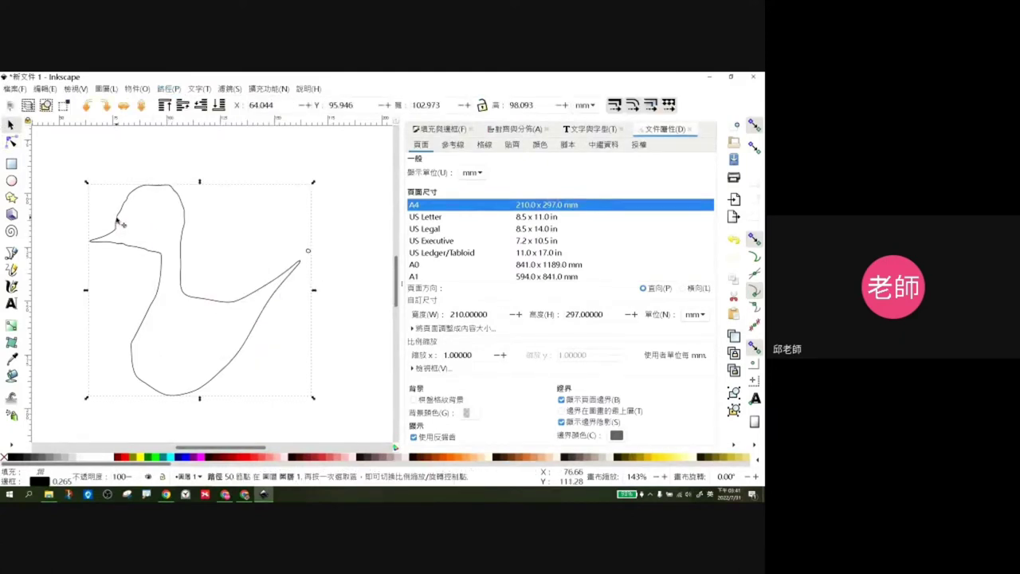
pyautogui.click(11, 141)
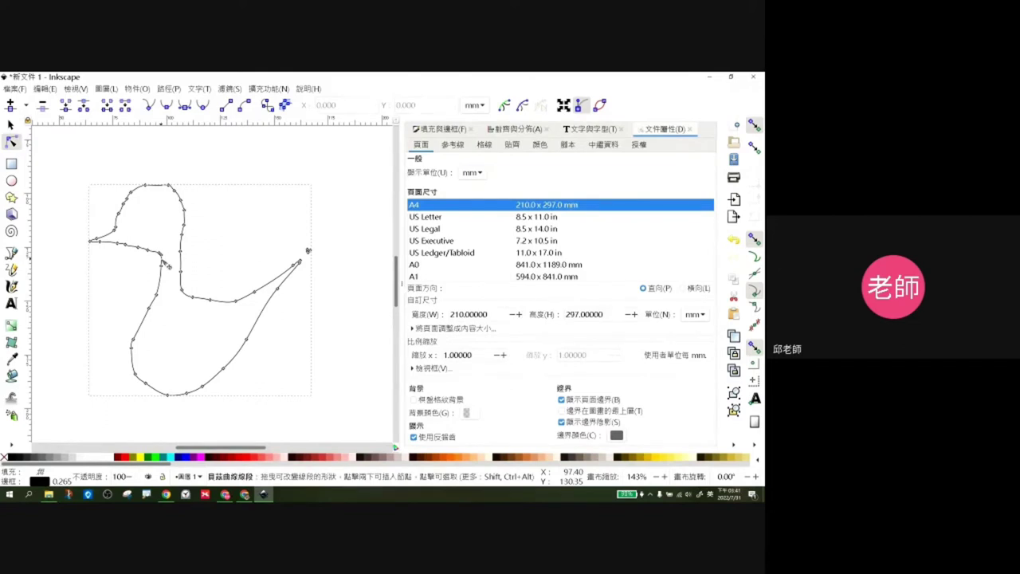
pyautogui.hotkey('ctrl', 'l')
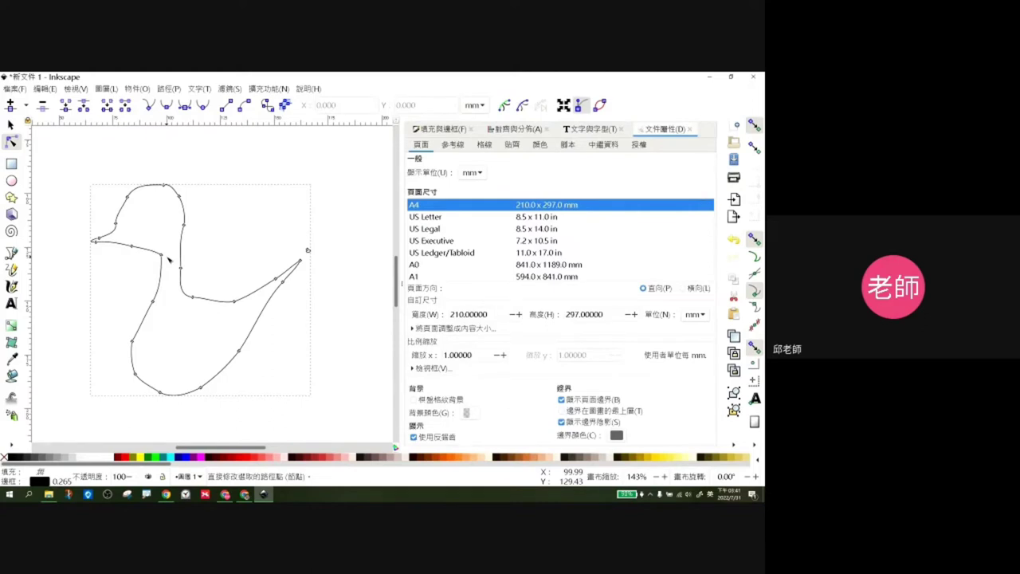
pyautogui.hotkey('ctrl', 'l')
pyautogui.hotkey('ctrl', 'l')
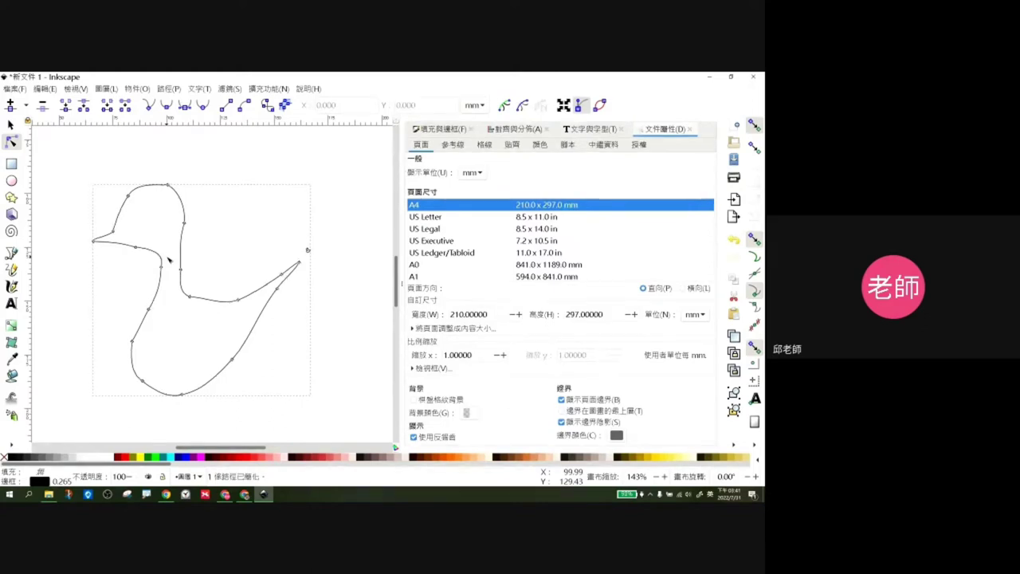
pyautogui.hotkey('ctrl', 'l')
pyautogui.hotkey('ctrl', 'l')
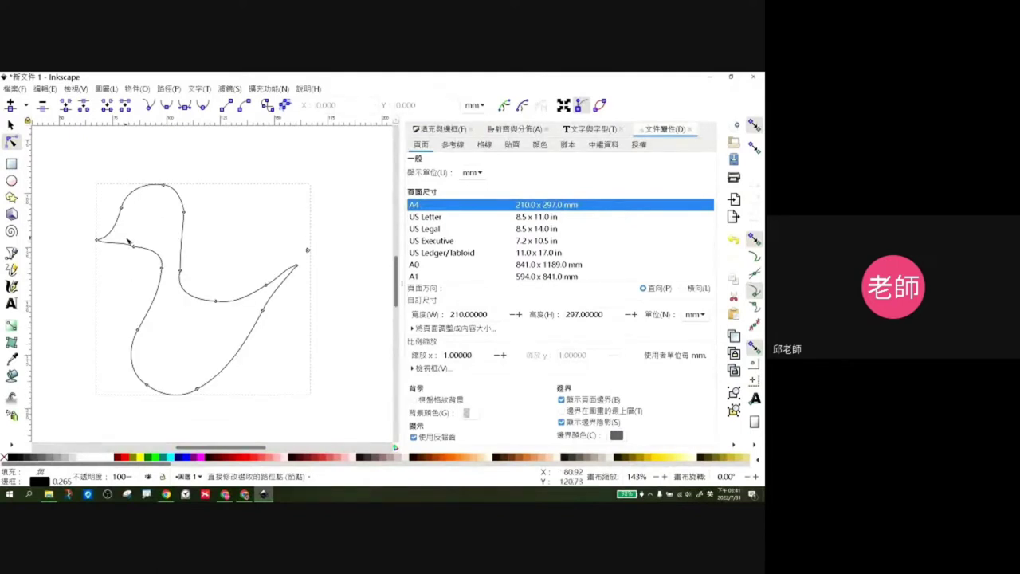
# - Drag the beak nodes to give the beak tip a new pointed angle
pyautogui.moveTo(143, 257); pyautogui.dragTo(144, 258)
pyautogui.click(144, 261)
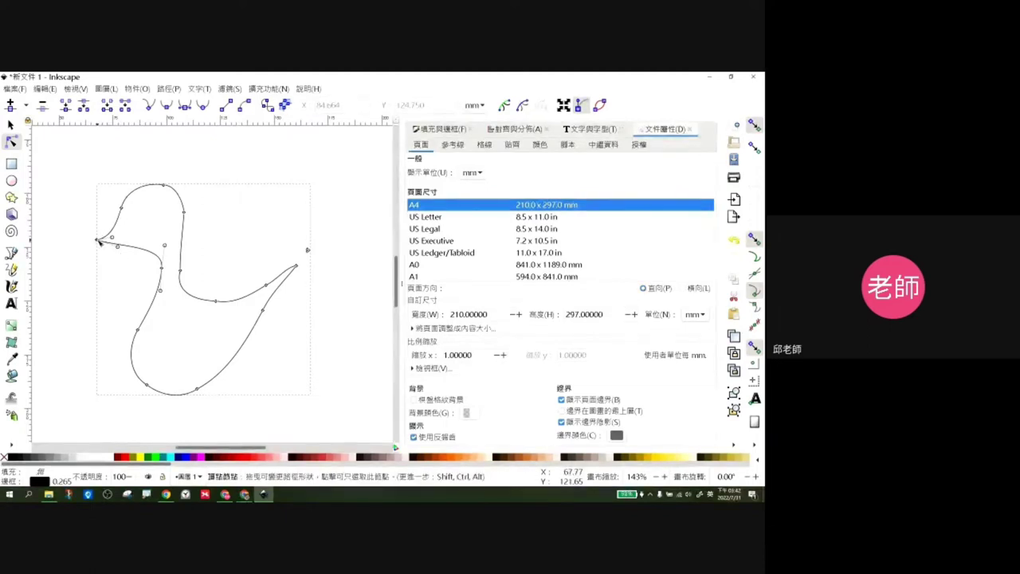
pyautogui.moveTo(98, 239); pyautogui.dragTo(98, 245)
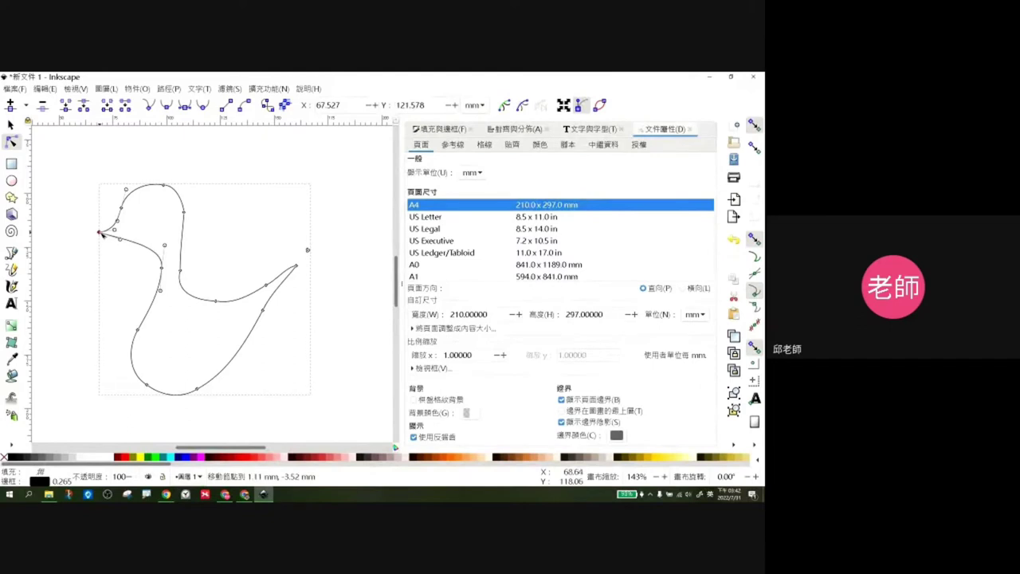
# - Curve the beak's underside and make the duck's head rounder and taller
pyautogui.doubleClick(133, 242)
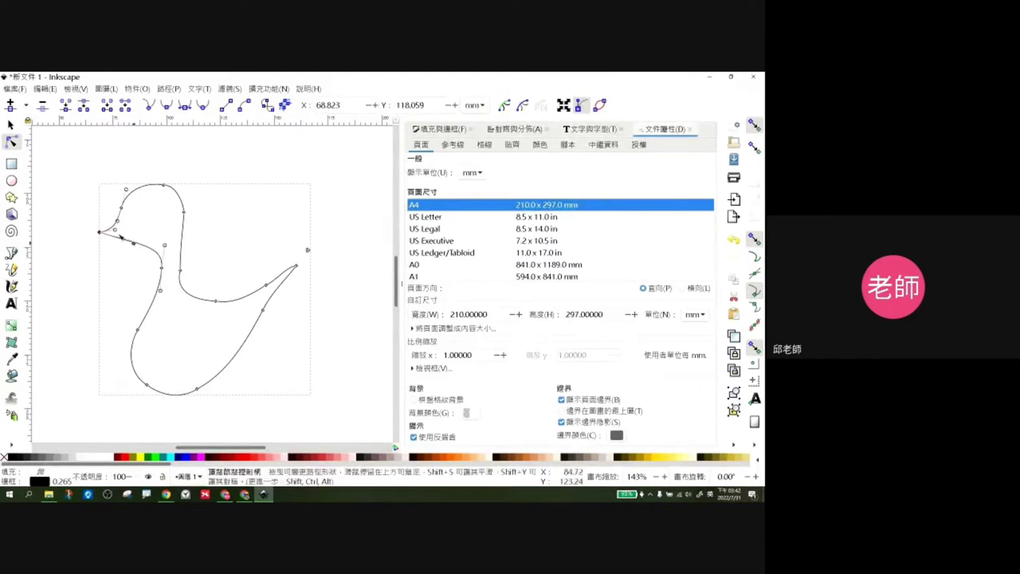
pyautogui.moveTo(120, 236)
pyautogui.mouseDown()
pyautogui.moveTo(136, 226)
pyautogui.moveTo(128, 200)
pyautogui.mouseUp()
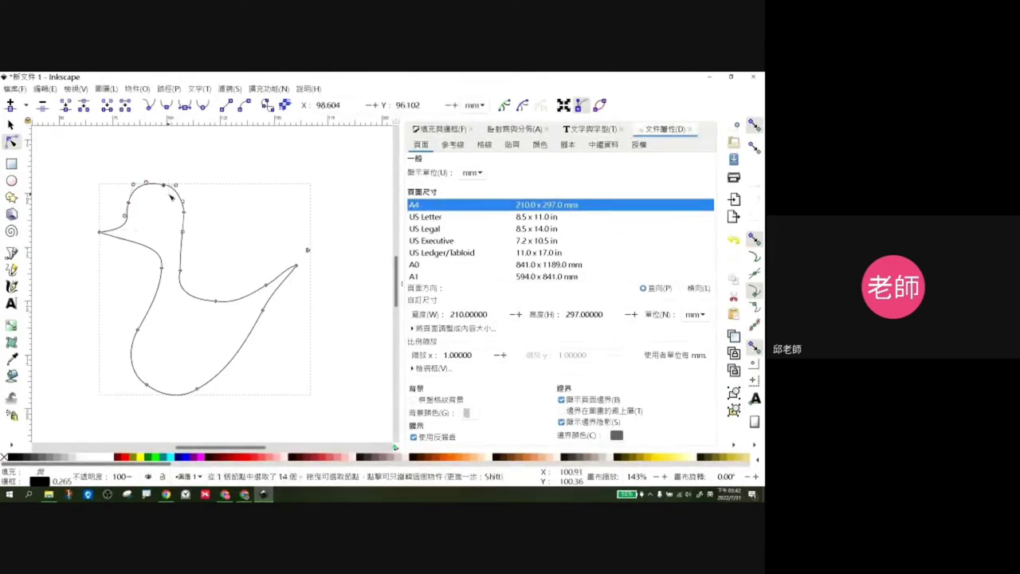
pyautogui.moveTo(150, 185); pyautogui.dragTo(191, 197)
pyautogui.moveTo(135, 181)
pyautogui.mouseDown()
pyautogui.moveTo(146, 154)
pyautogui.moveTo(136, 168)
pyautogui.mouseUp()
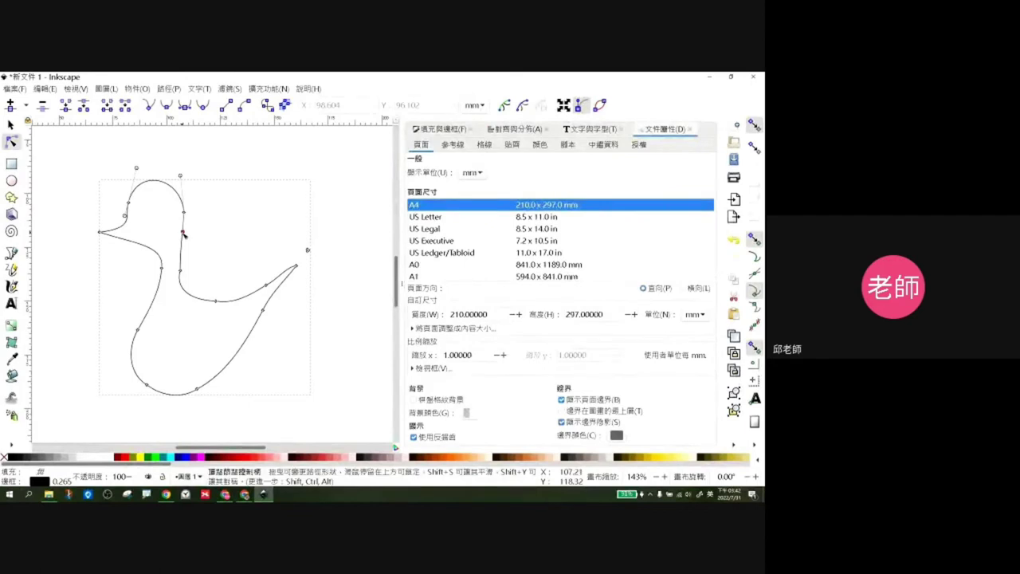
# - Reshape the neck and lower body nodes to finish the duck outline, then deselect it
pyautogui.moveTo(184, 234); pyautogui.dragTo(187, 242)
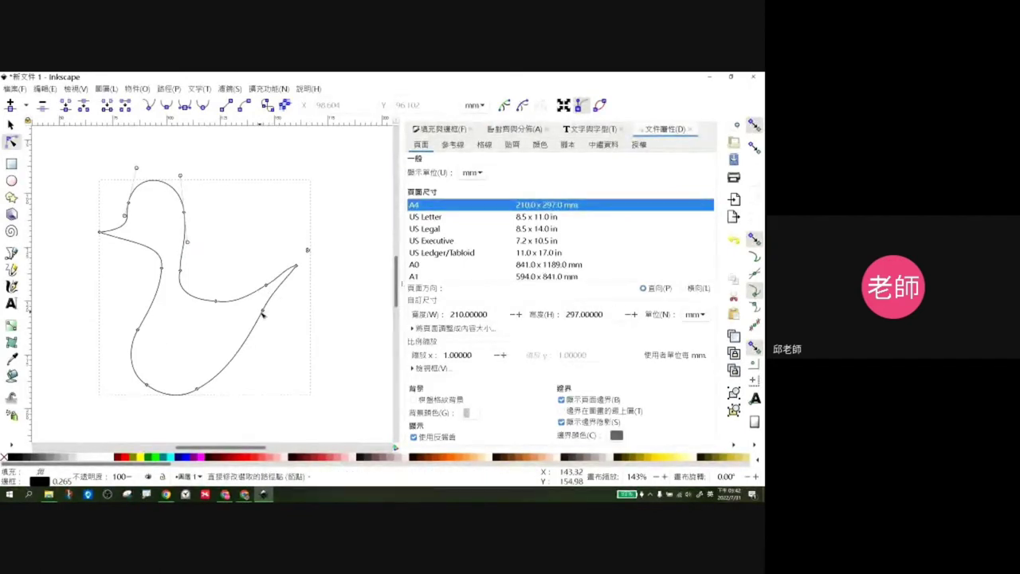
pyautogui.moveTo(264, 313); pyautogui.dragTo(282, 336)
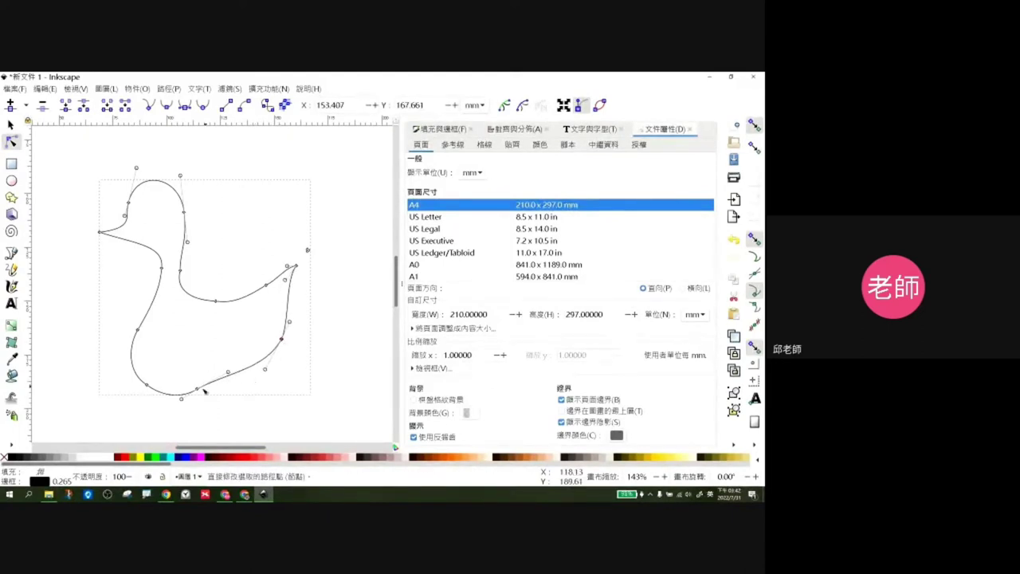
pyautogui.moveTo(199, 391); pyautogui.dragTo(227, 399)
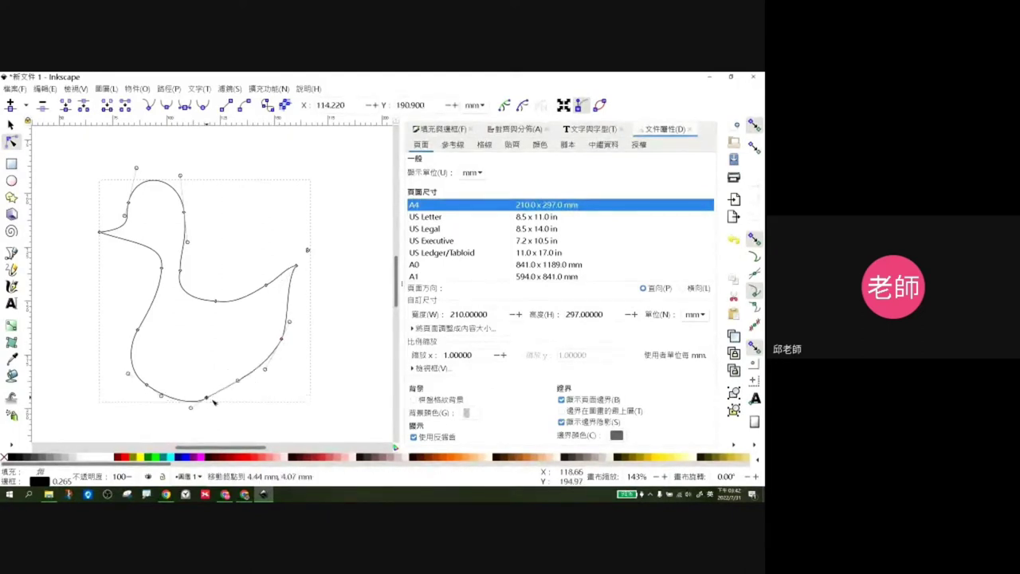
pyautogui.click(296, 353)
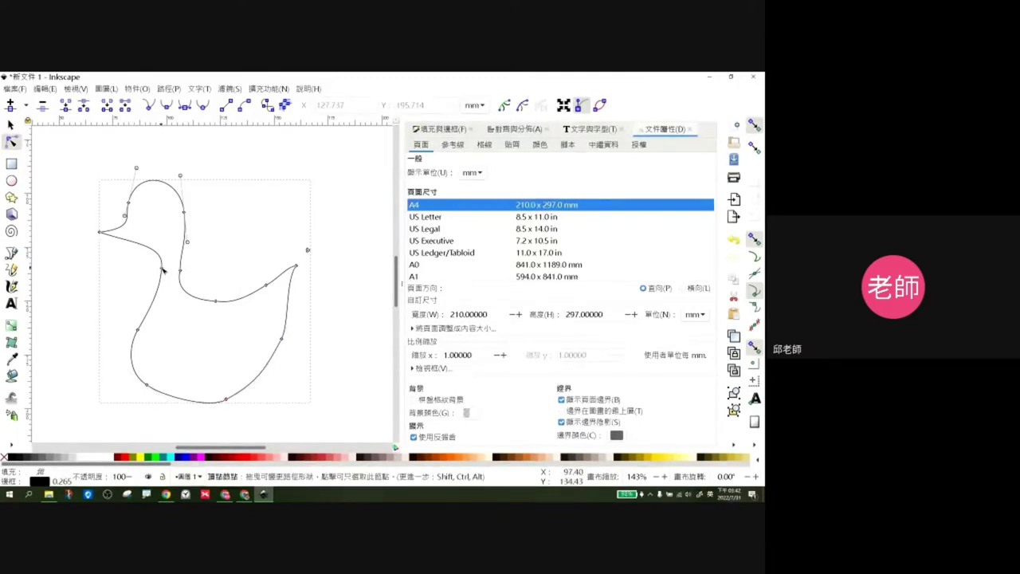
pyautogui.moveTo(160, 272); pyautogui.dragTo(158, 226)
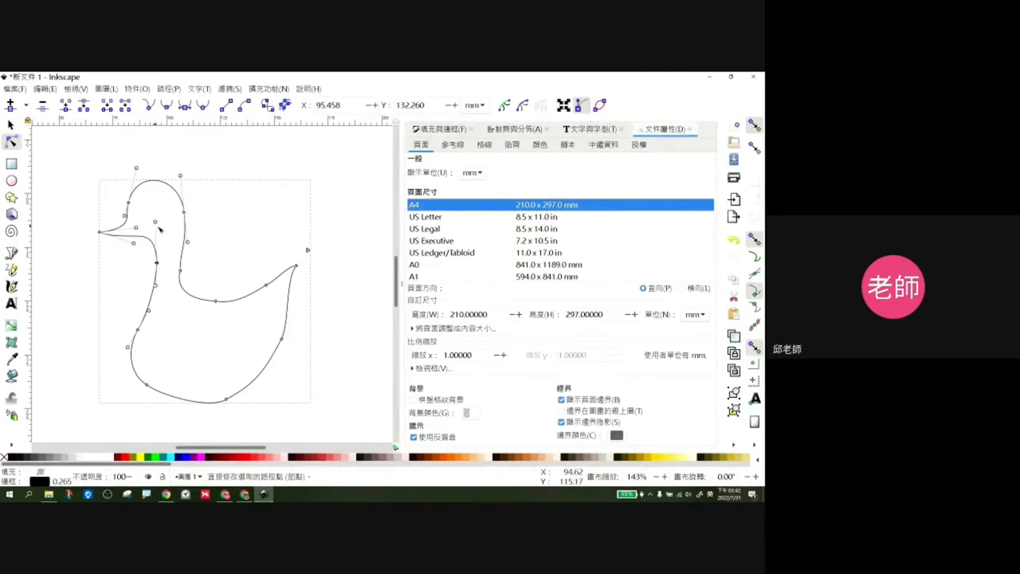
pyautogui.click(266, 226)
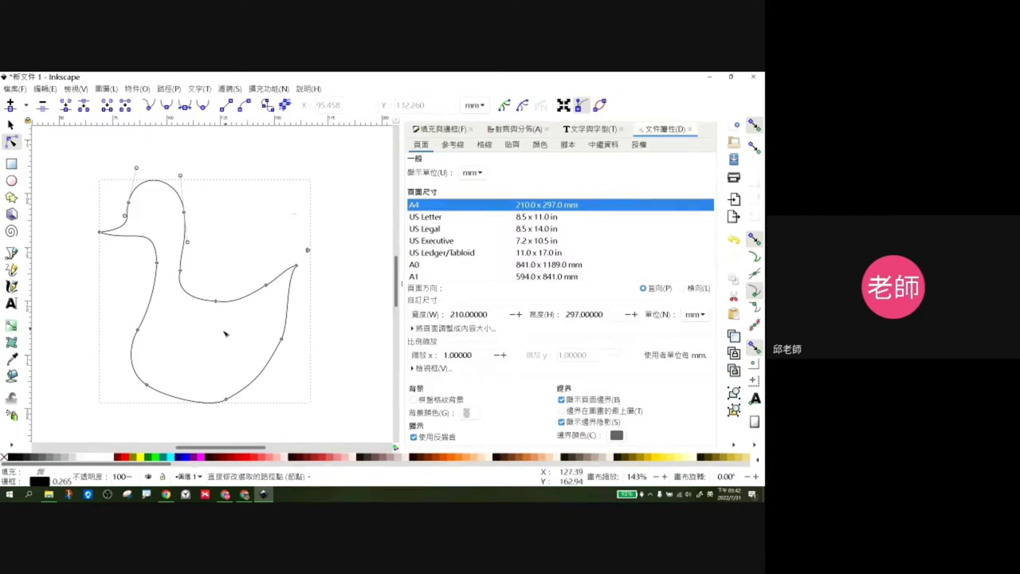
pyautogui.click(333, 291)
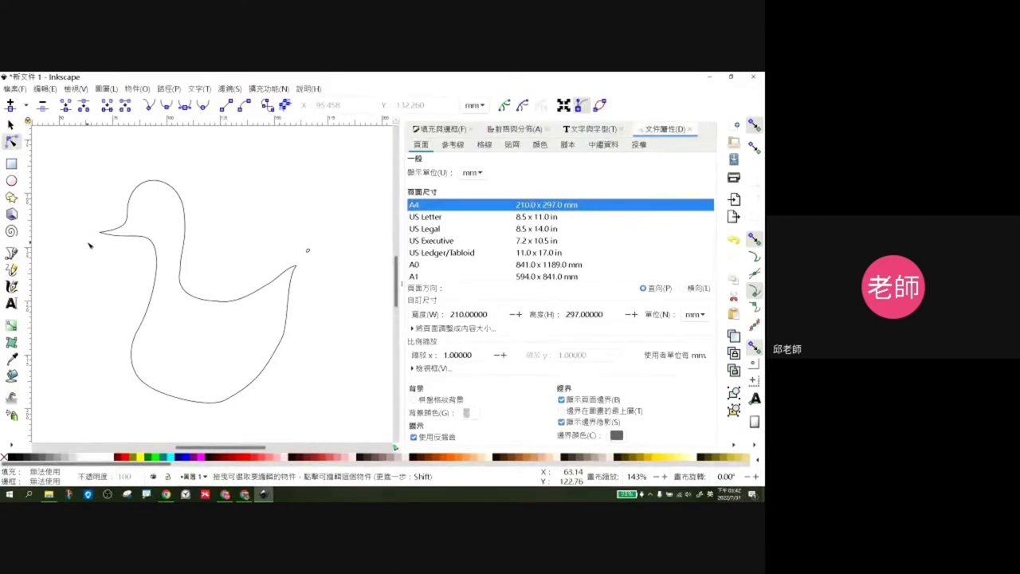
# - Fill the duck shape with very light grey, replacing a brief green fill
pyautogui.click(137, 239)
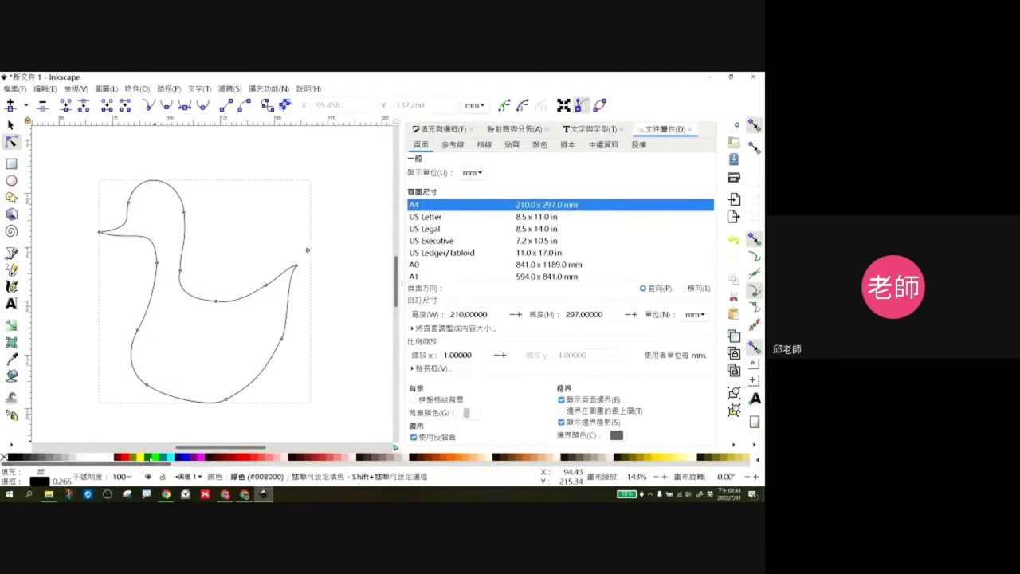
pyautogui.click(150, 460)
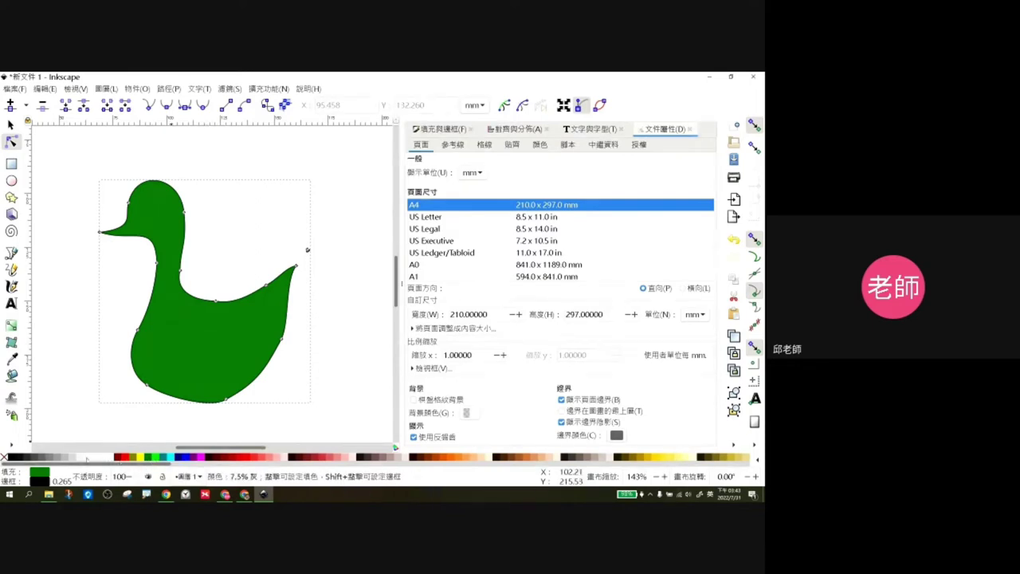
pyautogui.click(83, 459)
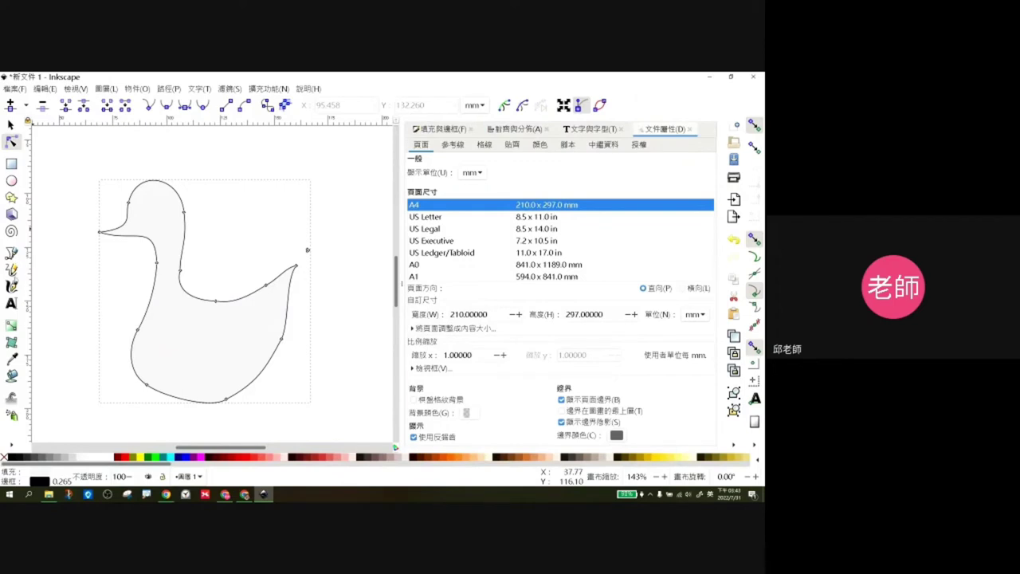
pyautogui.click(11, 269)
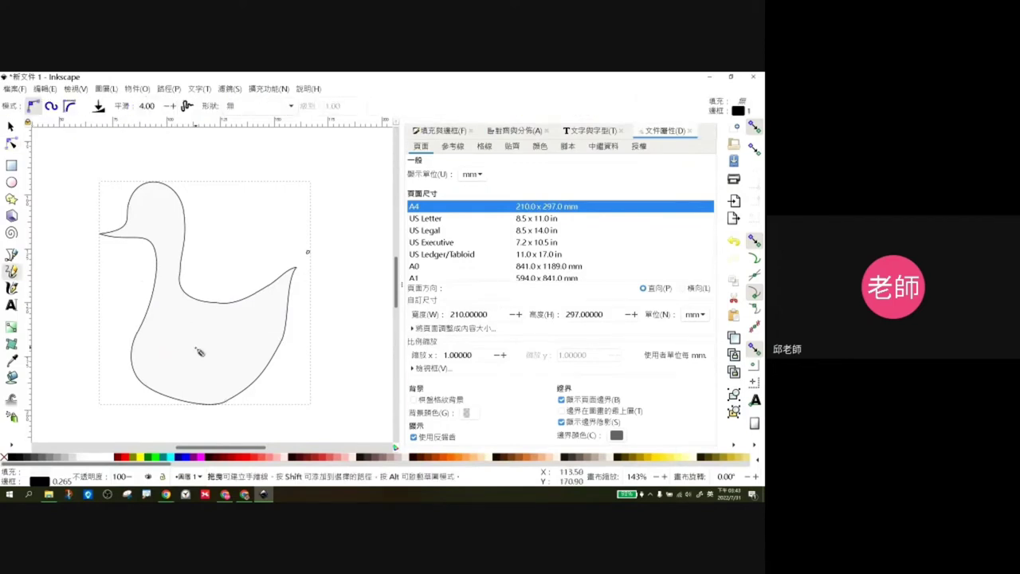
# - Draw a wing inside the duck's body, simplify it twice, and curve its edges
pyautogui.moveTo(199, 325)
pyautogui.mouseDown()
pyautogui.moveTo(249, 326)
pyautogui.moveTo(204, 329)
pyautogui.mouseUp()
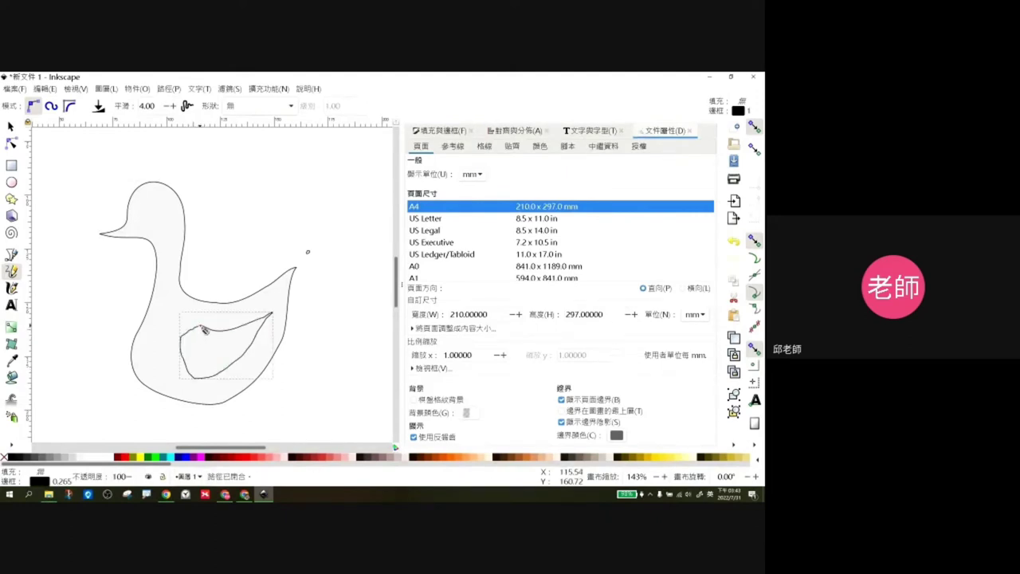
pyautogui.click(11, 143)
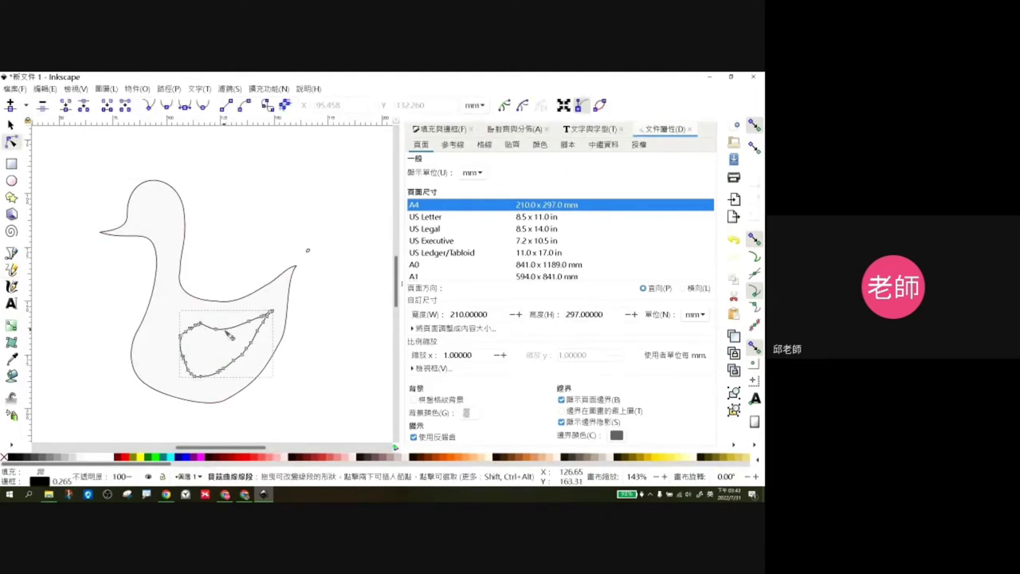
pyautogui.hotkey('ctrl', 'l')
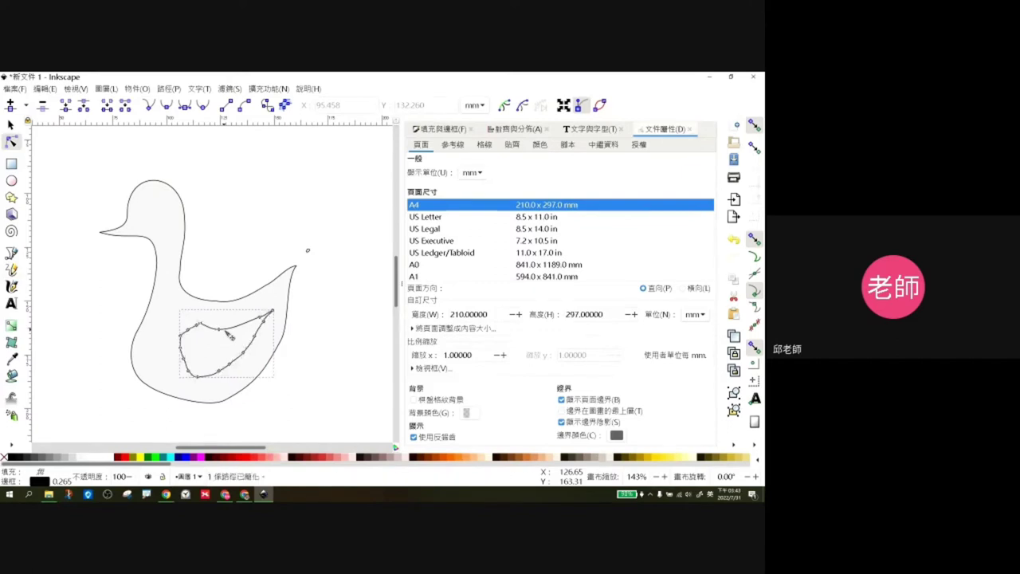
pyautogui.hotkey('ctrl', 'l')
pyautogui.hotkey('ctrl', 'l')
pyautogui.hotkey('ctrl', 'l')
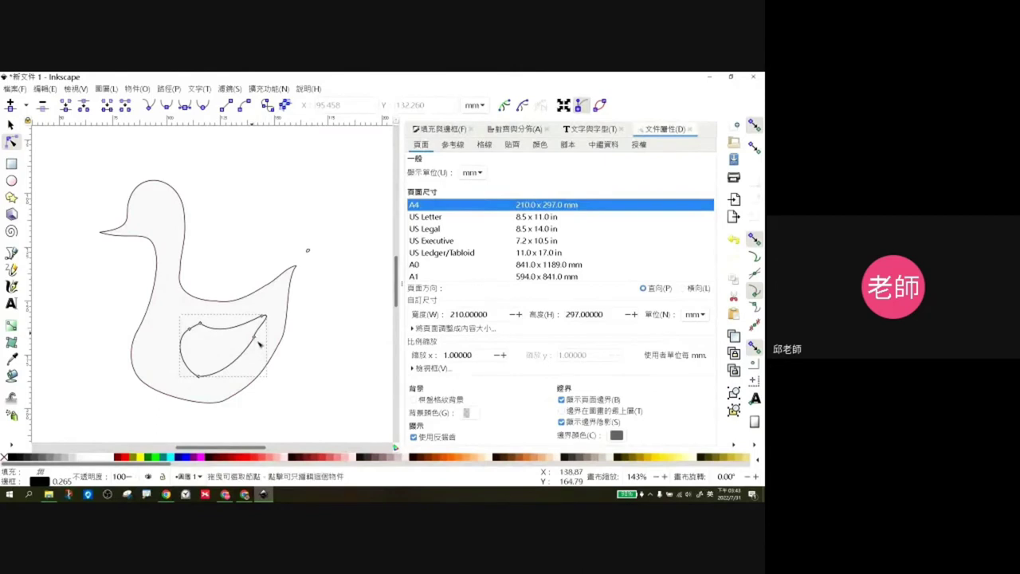
pyautogui.moveTo(258, 343); pyautogui.dragTo(265, 339)
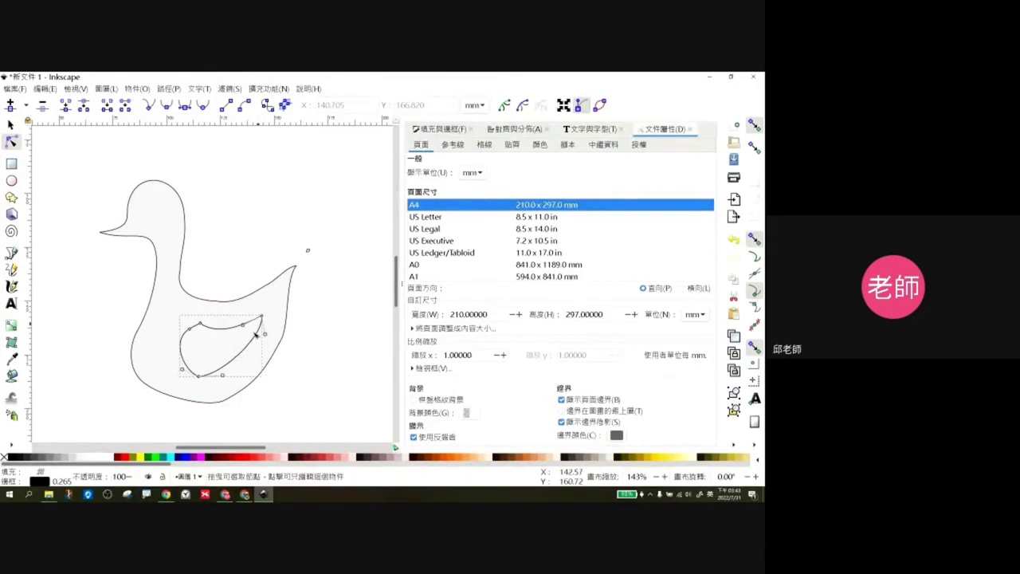
pyautogui.moveTo(203, 381)
pyautogui.mouseDown()
pyautogui.moveTo(209, 373)
pyautogui.moveTo(229, 384)
pyautogui.mouseUp()
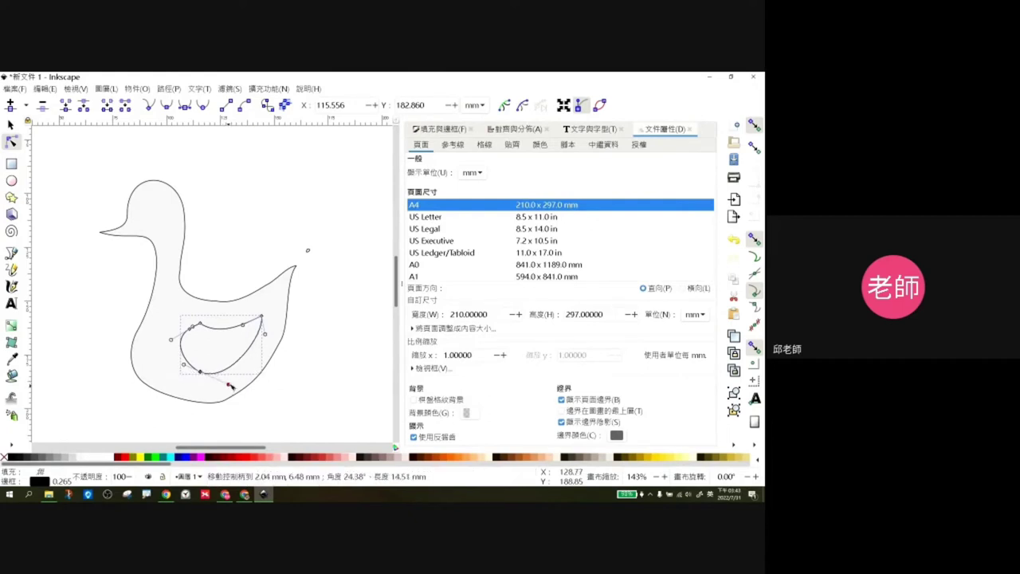
# - Fill the wing path with grey, then deselect it
pyautogui.click(72, 458)
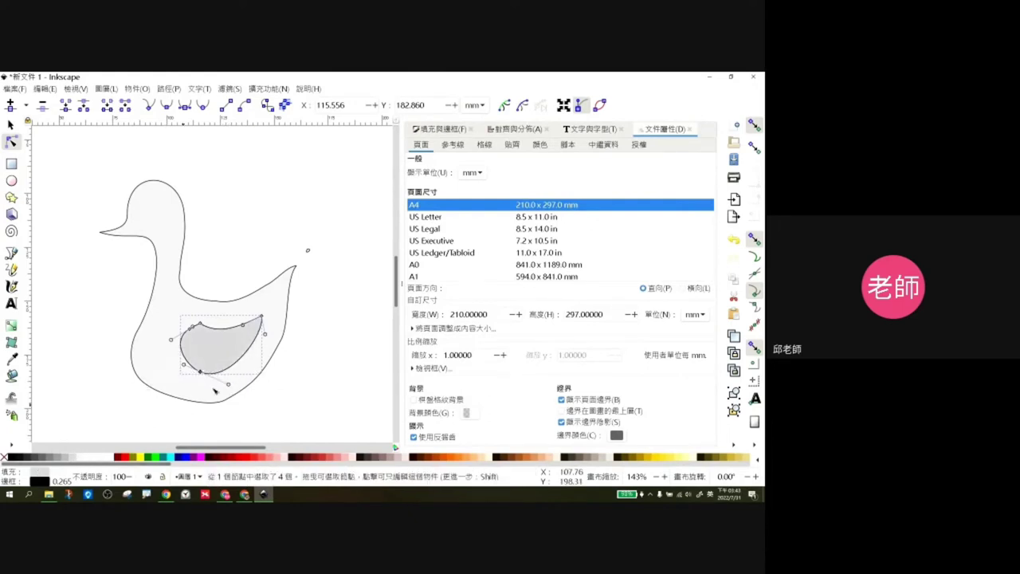
pyautogui.click(321, 283)
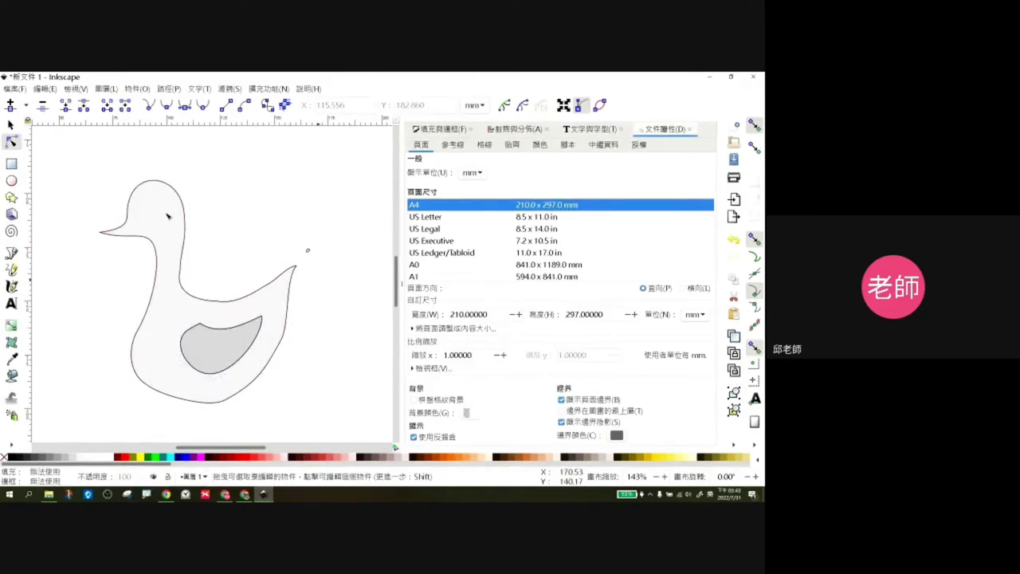
pyautogui.click(11, 125)
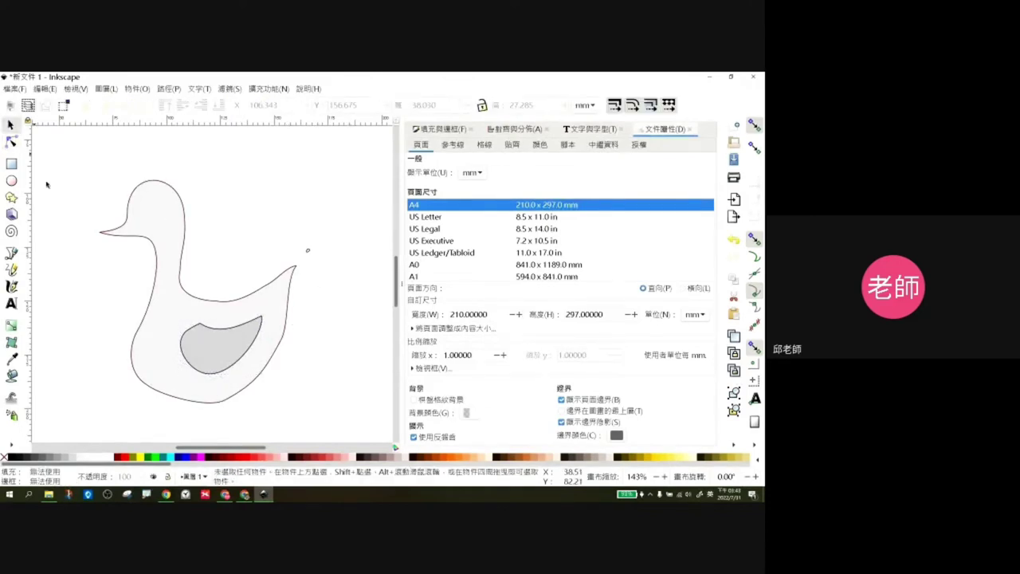
# - Move the grey wing slightly left on the body, keeping it in front of the body
pyautogui.click(223, 341)
pyautogui.moveTo(223, 341); pyautogui.dragTo(280, 327)
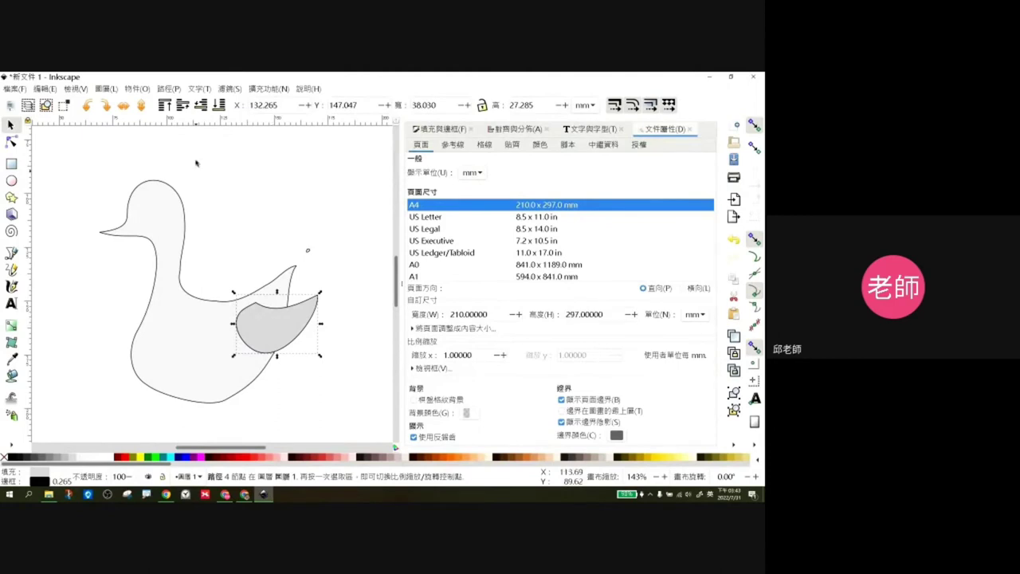
pyautogui.click(218, 104)
pyautogui.moveTo(305, 325); pyautogui.dragTo(220, 342)
pyautogui.click(165, 104)
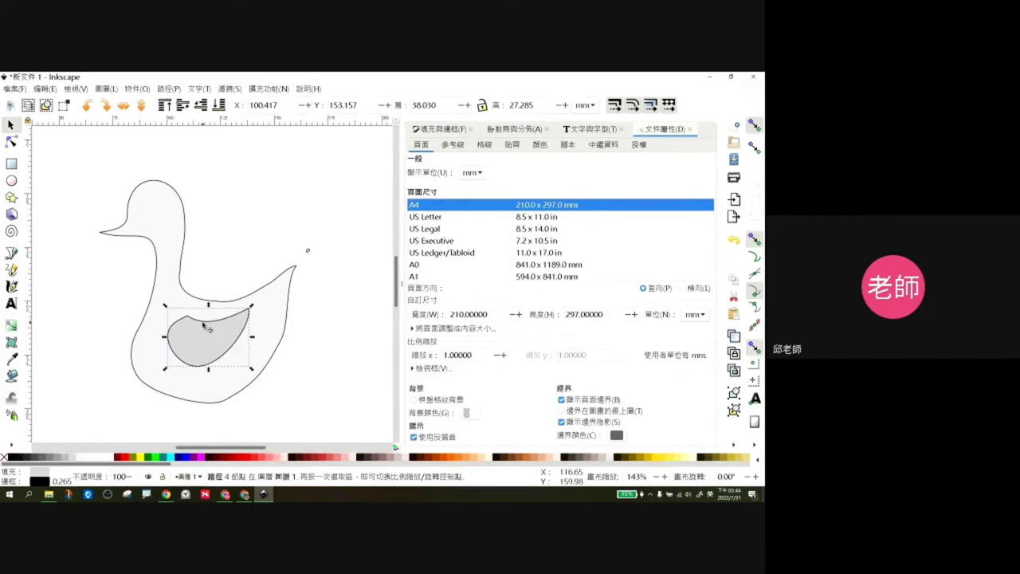
pyautogui.keyDown('ctrl'); pyautogui.scroll(1, 204, 330); pyautogui.keyUp('ctrl')
pyautogui.keyDown('ctrl'); pyautogui.scroll(2, 201, 359); pyautogui.keyUp('ctrl')
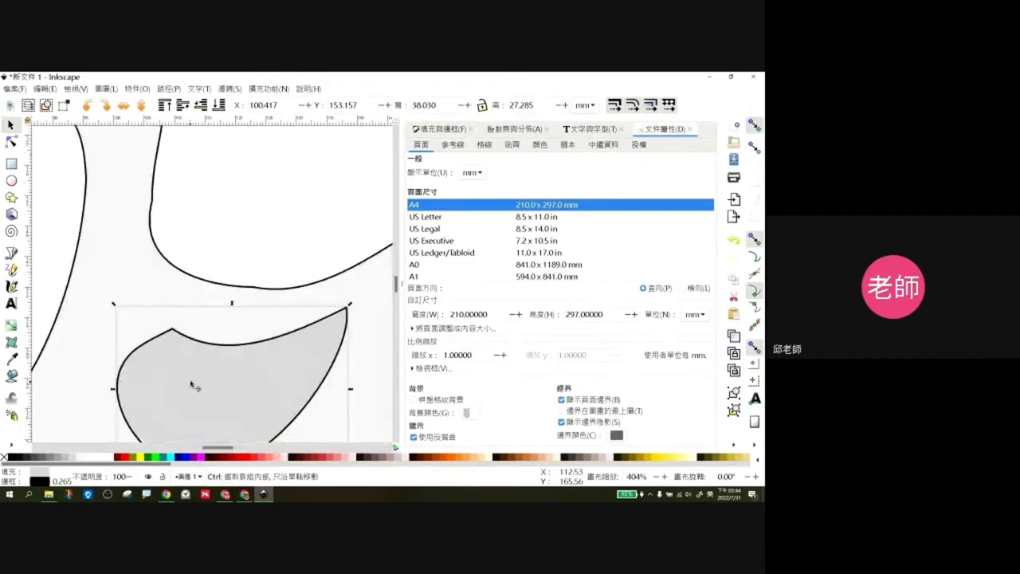
pyautogui.keyDown('ctrl'); pyautogui.scroll(2, 194, 381); pyautogui.keyUp('ctrl')
pyautogui.keyDown('ctrl'); pyautogui.scroll(1, 193, 360); pyautogui.keyUp('ctrl')
pyautogui.keyDown('ctrl'); pyautogui.scroll(3, 167, 309); pyautogui.keyUp('ctrl')
pyautogui.keyDown('ctrl'); pyautogui.scroll(2, 153, 303); pyautogui.keyUp('ctrl')
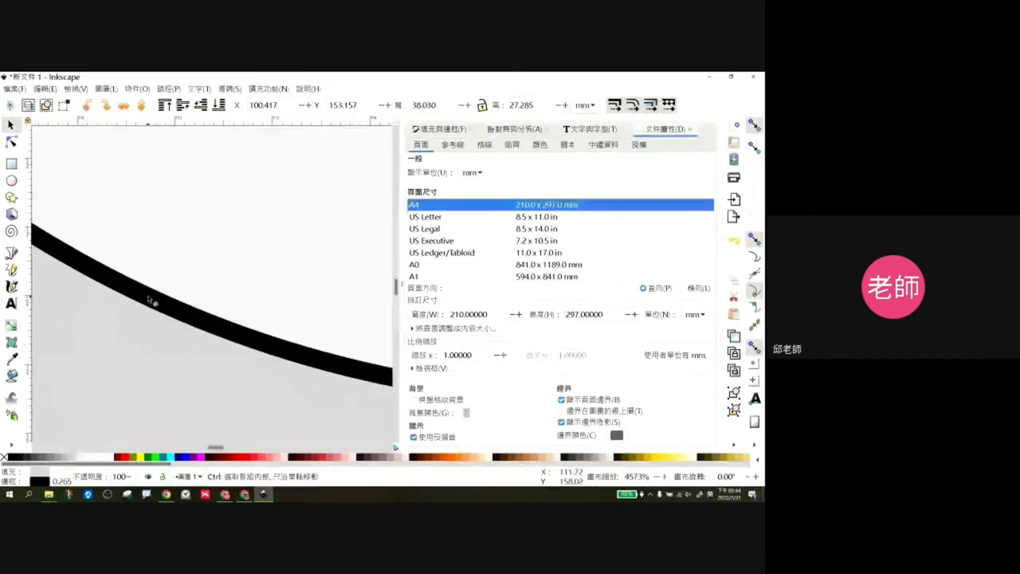
pyautogui.keyDown('ctrl'); pyautogui.scroll(3, 160, 301); pyautogui.keyUp('ctrl')
pyautogui.keyDown('ctrl'); pyautogui.scroll(1, 162, 310); pyautogui.keyUp('ctrl')
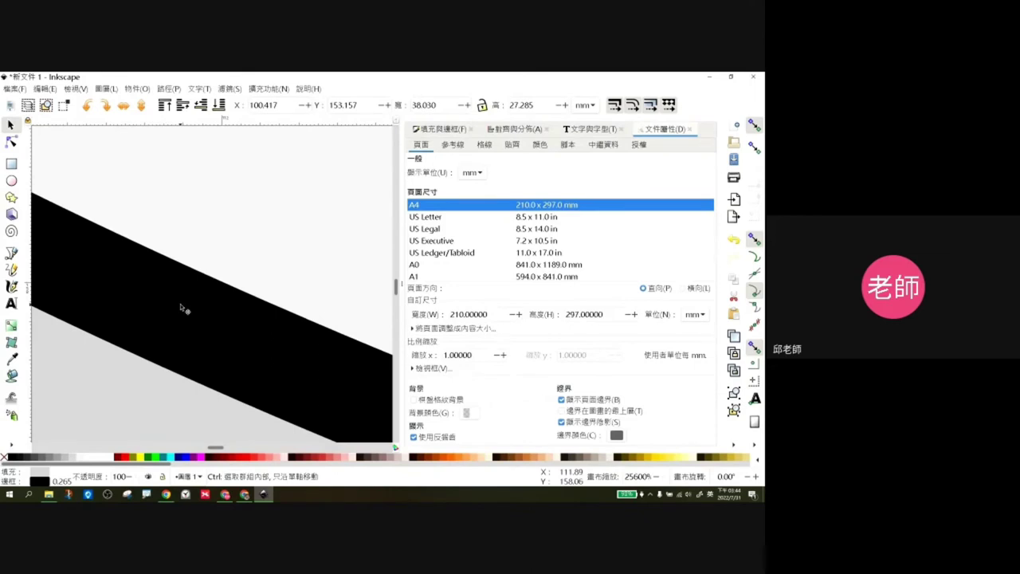
pyautogui.keyDown('ctrl'); pyautogui.scroll(-3, 182, 308); pyautogui.keyUp('ctrl')
pyautogui.keyDown('ctrl'); pyautogui.scroll(-3, 183, 308); pyautogui.keyUp('ctrl')
pyautogui.keyDown('ctrl'); pyautogui.scroll(-4, 182, 307); pyautogui.keyUp('ctrl')
pyautogui.keyDown('ctrl'); pyautogui.scroll(-5, 192, 306); pyautogui.keyUp('ctrl')
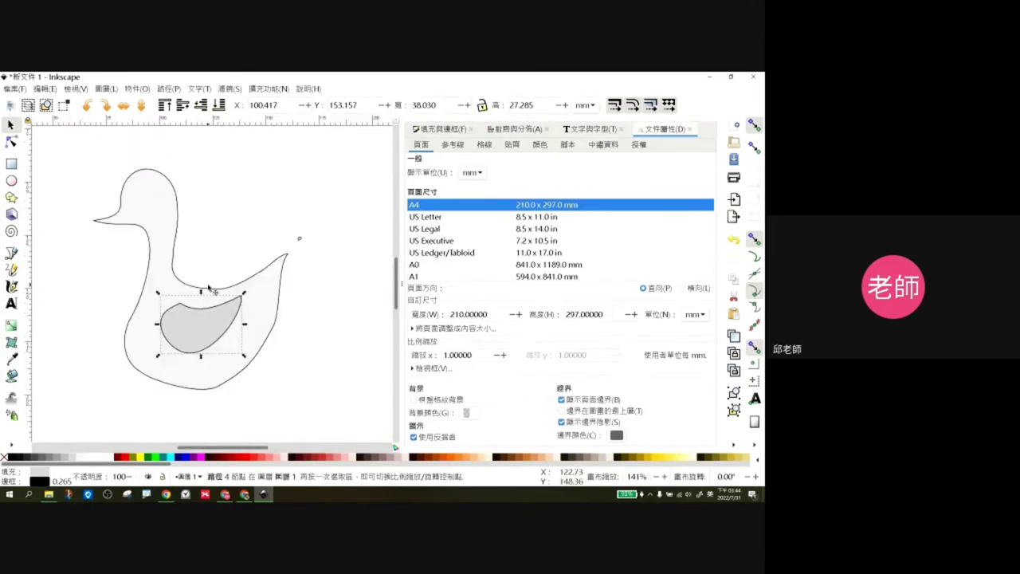
pyautogui.keyDown('ctrl'); pyautogui.scroll(-1, 212, 318); pyautogui.keyUp('ctrl')
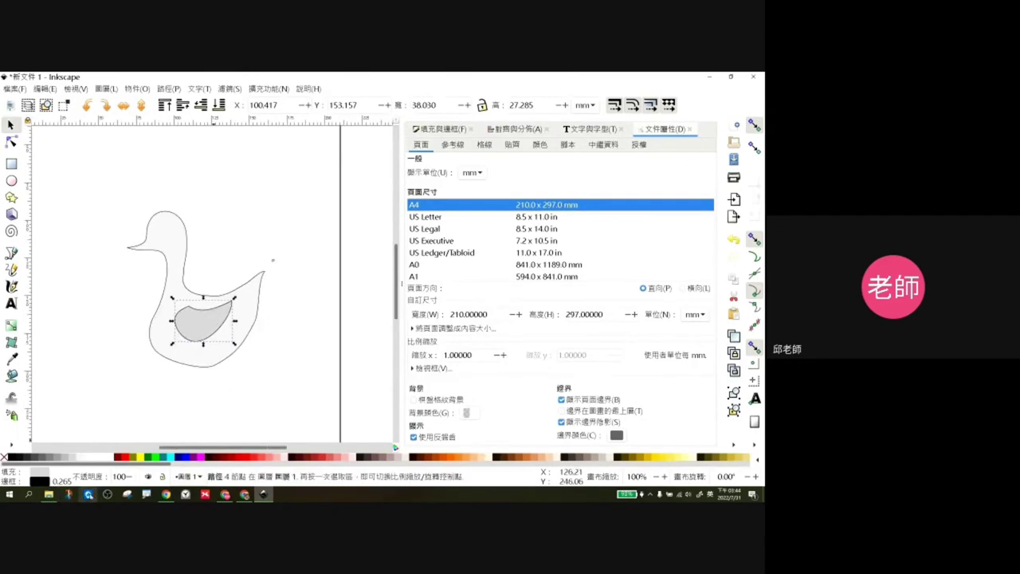
# - Hide the sharing bar, snip the Facebook story cards as a rectangle, and return to Inkscape
pyautogui.click(166, 494)
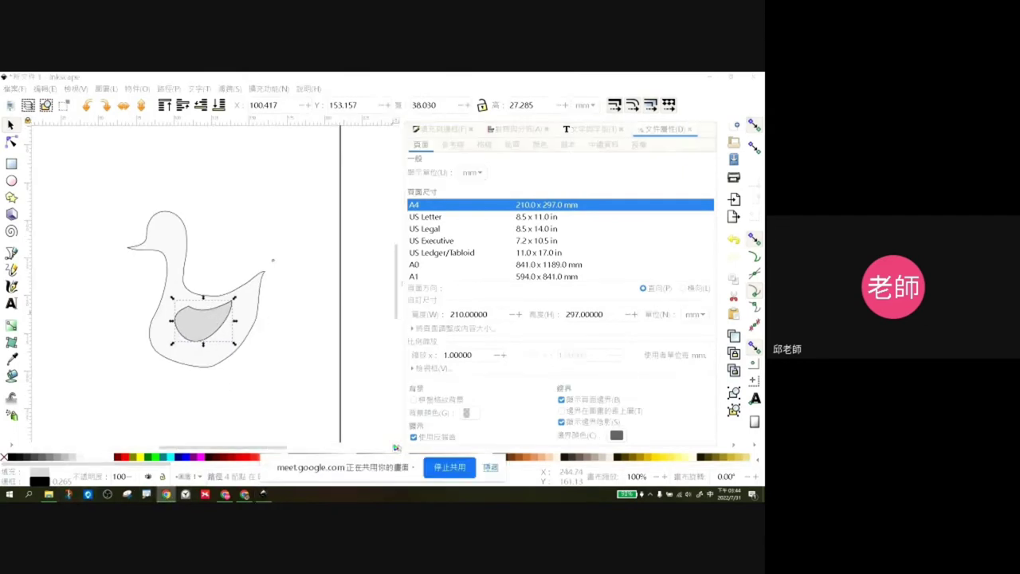
pyautogui.click(490, 468)
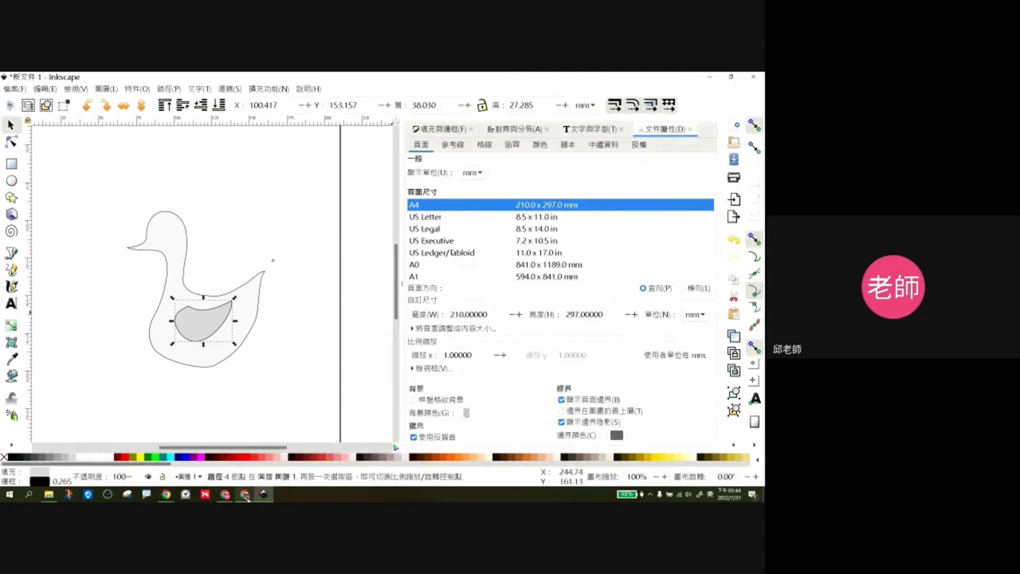
pyautogui.press('super+shift+s')
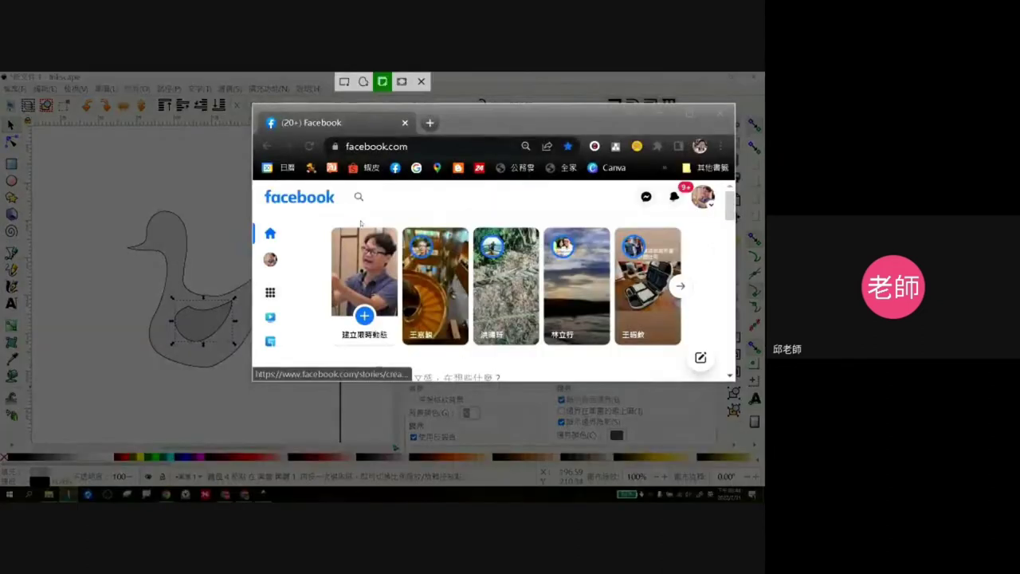
pyautogui.click(343, 81)
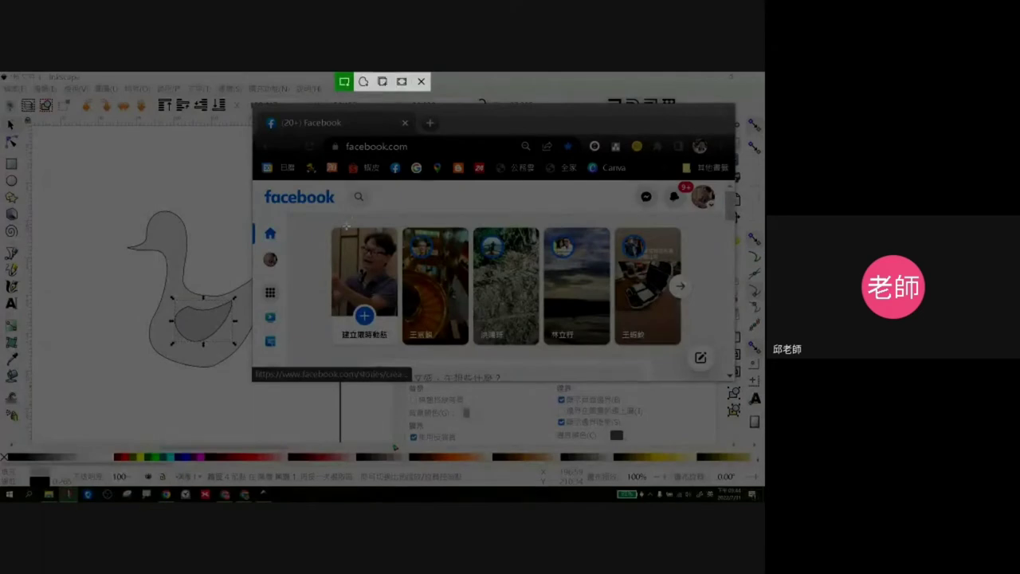
pyautogui.moveTo(345, 225); pyautogui.dragTo(456, 300)
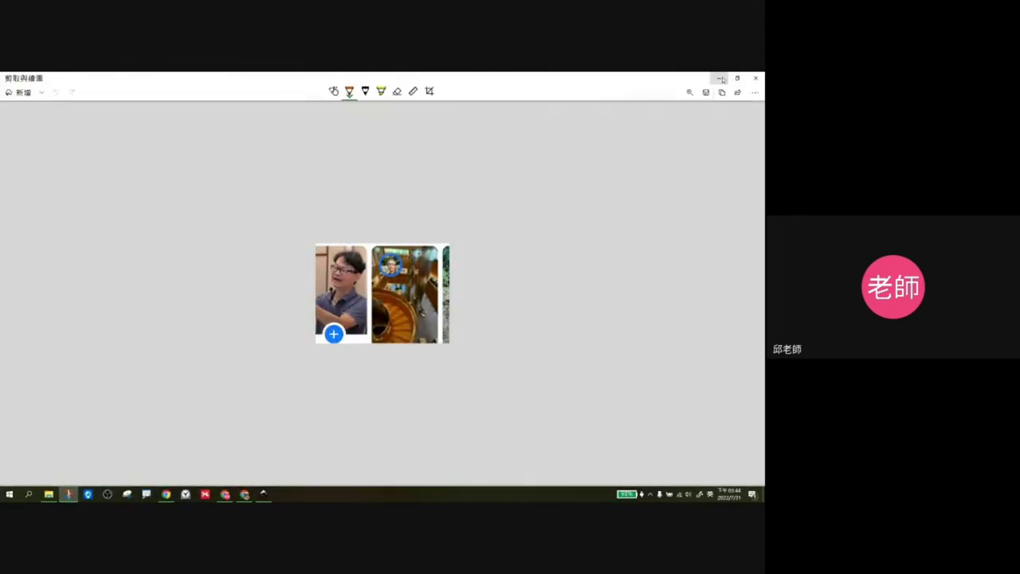
pyautogui.click(718, 79)
pyautogui.click(193, 205)
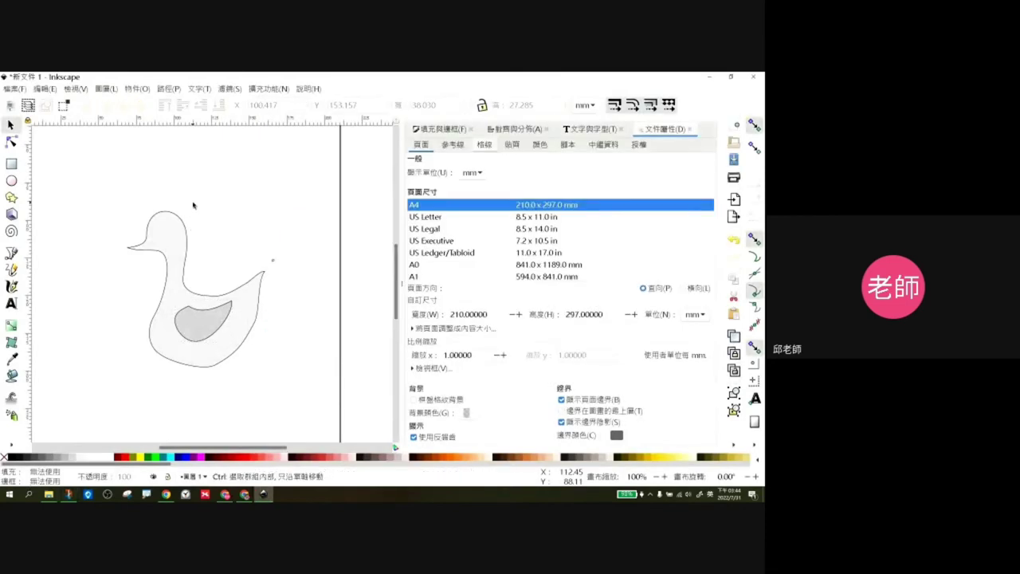
# - Paste the captured screenshot over the duck and zoom in and out to inspect it
pyautogui.hotkey('ctrl', 'v')
pyautogui.moveTo(205, 201)
pyautogui.mouseDown()
pyautogui.moveTo(239, 211)
pyautogui.moveTo(144, 321)
pyautogui.mouseUp()
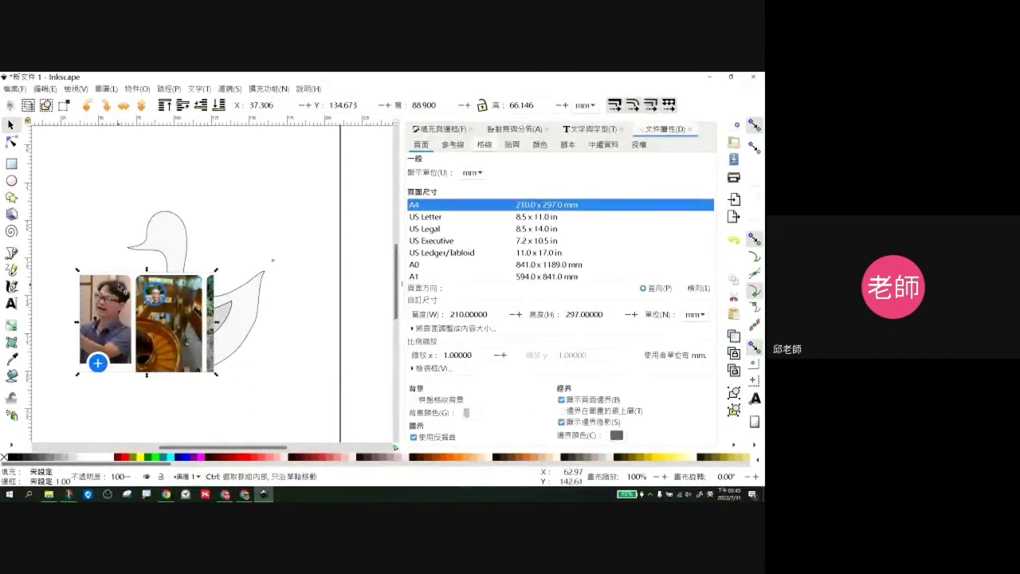
pyautogui.scroll(2, 127, 279)
pyautogui.scroll(3, 132, 274)
pyautogui.scroll(3, 133, 274)
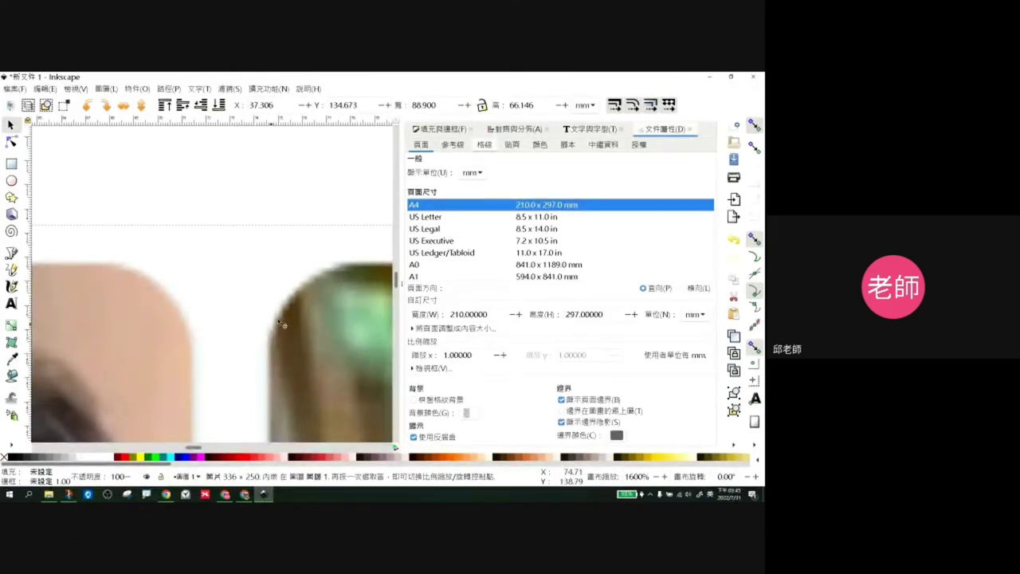
pyautogui.scroll(-2, 277, 323)
pyautogui.scroll(-3, 279, 323)
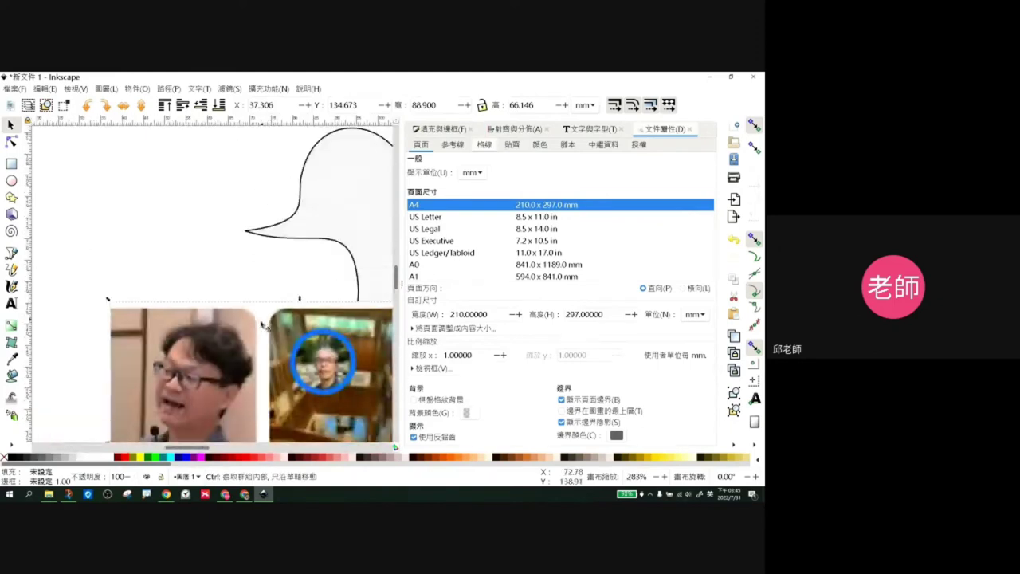
pyautogui.scroll(-3, 229, 359)
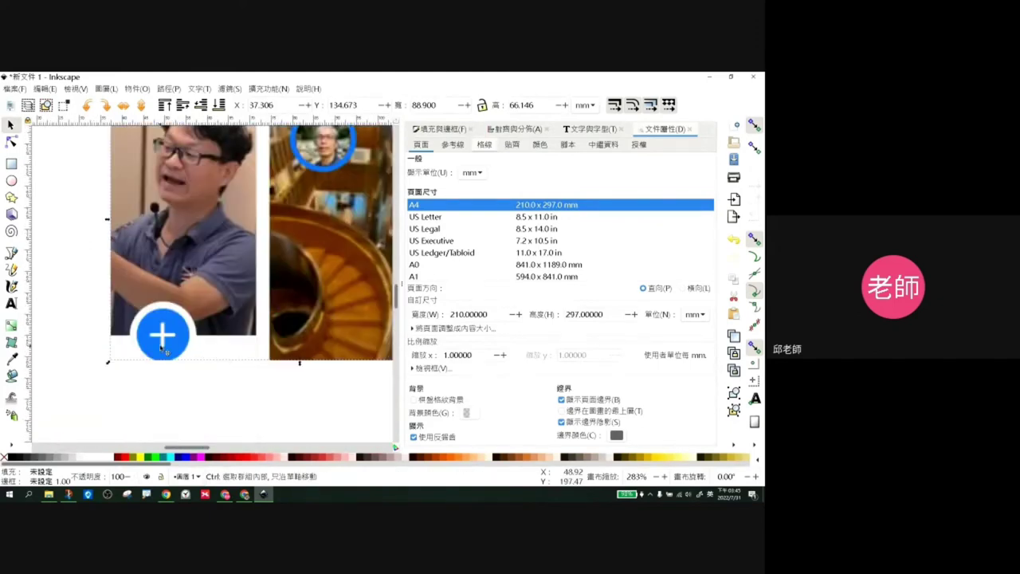
pyautogui.scroll(4, 231, 318)
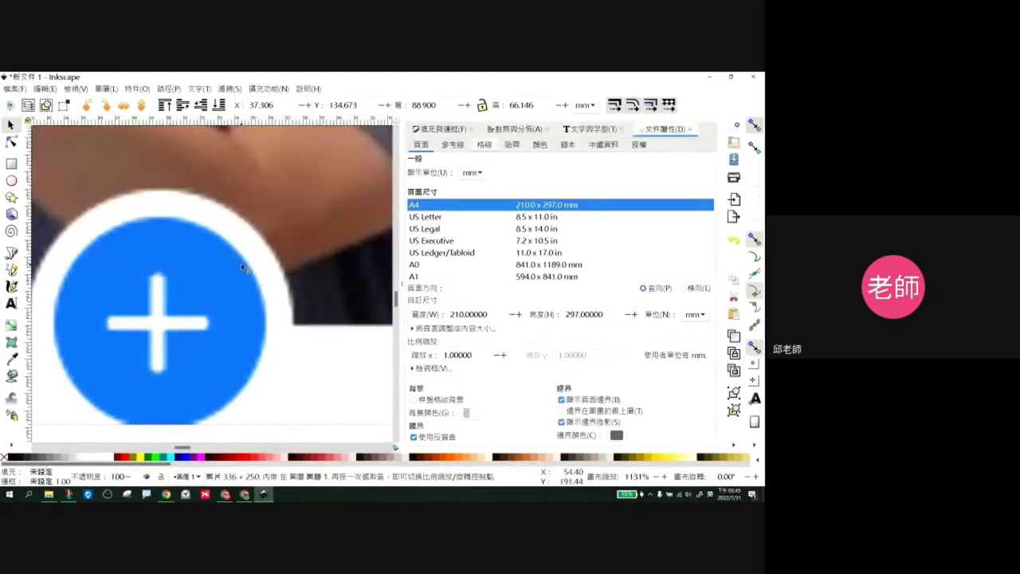
pyautogui.scroll(1, 243, 267)
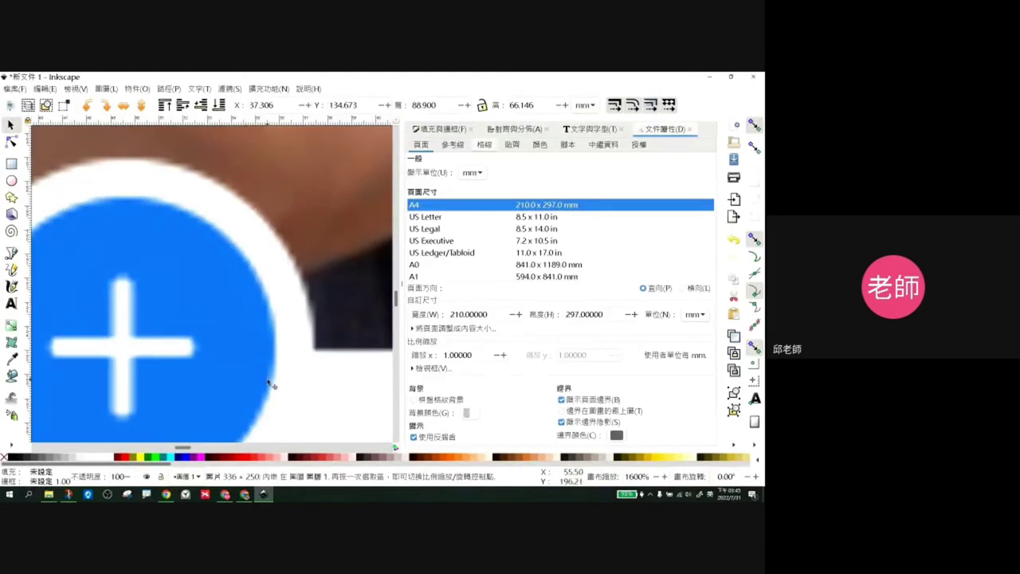
pyautogui.scroll(-2, 273, 381)
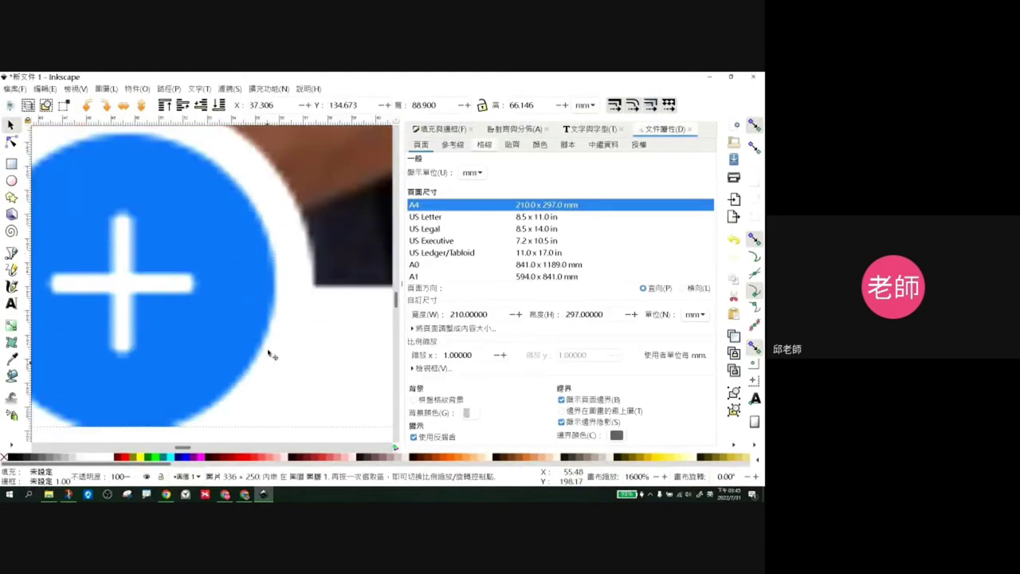
pyautogui.scroll(-5, 278, 307)
pyautogui.scroll(-2, 292, 292)
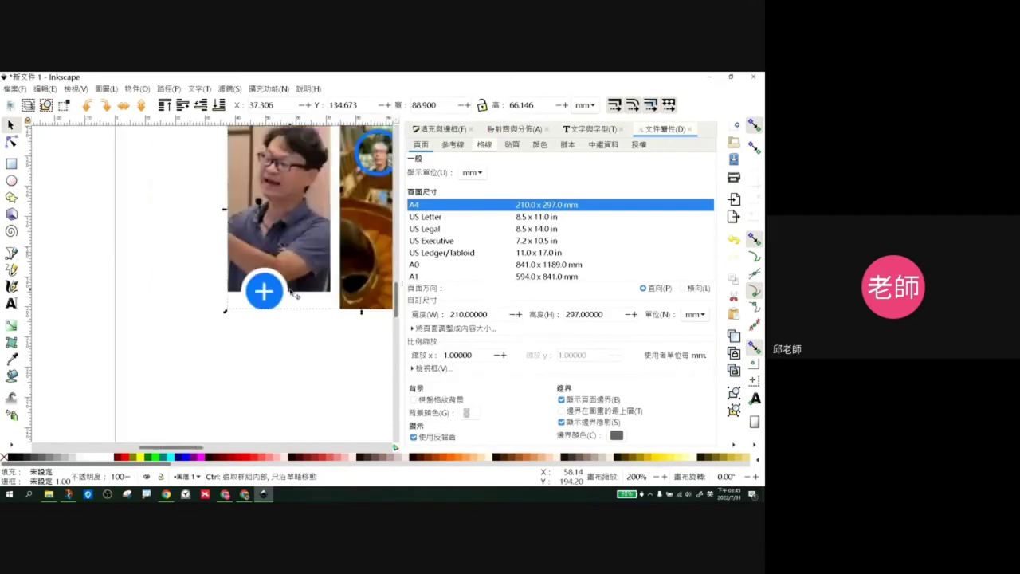
pyautogui.scroll(-2, 305, 277)
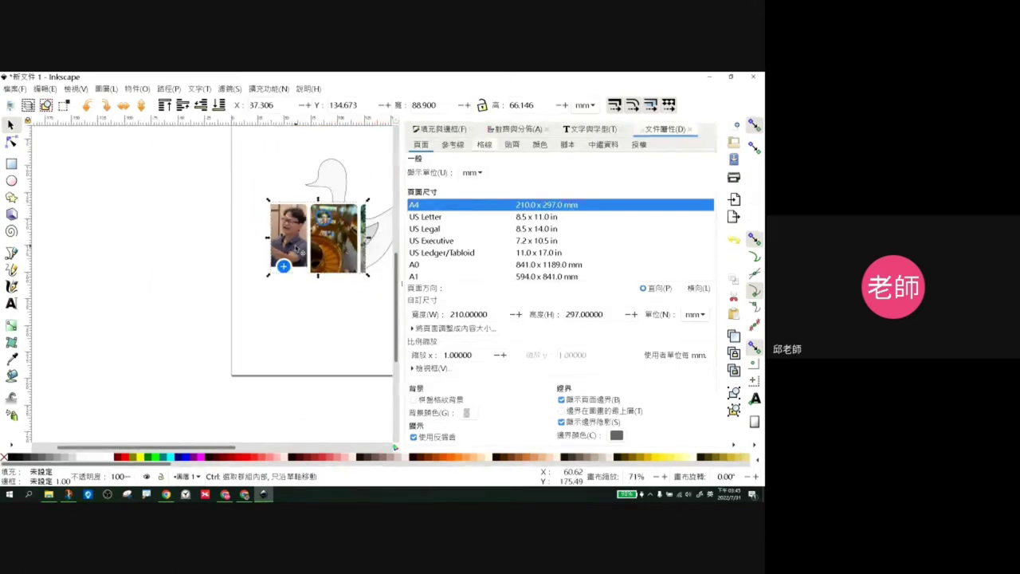
# - Move the pasted image group just below the duck, then deselect it
pyautogui.moveTo(300, 248); pyautogui.dragTo(271, 305)
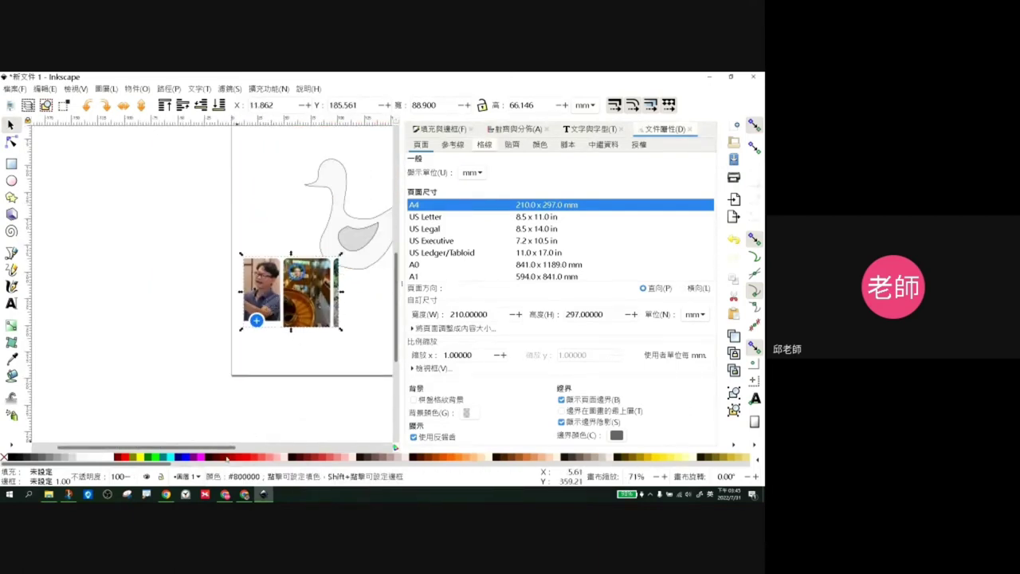
pyautogui.moveTo(230, 448); pyautogui.dragTo(281, 456)
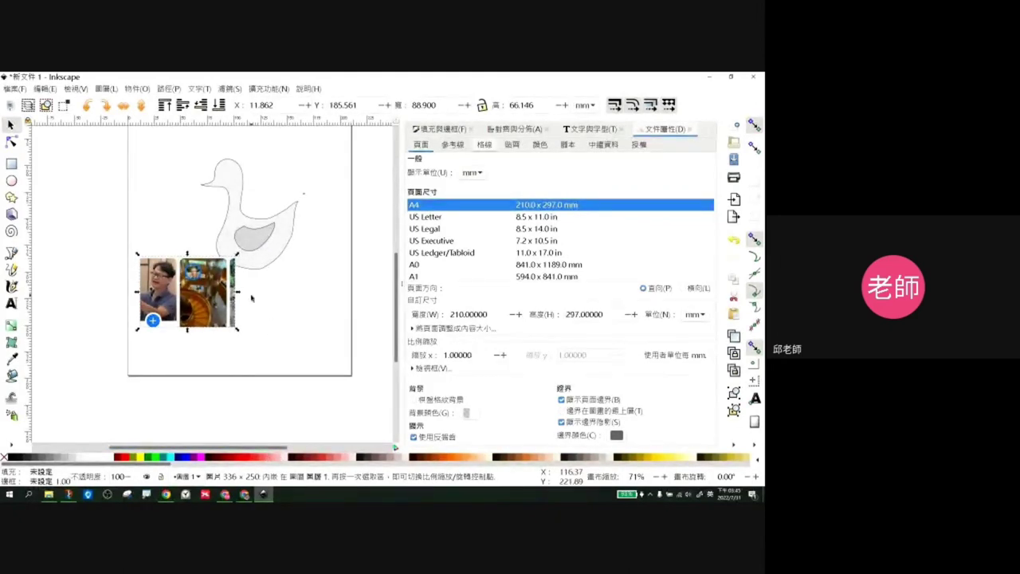
pyautogui.moveTo(215, 302)
pyautogui.mouseDown()
pyautogui.moveTo(207, 238)
pyautogui.moveTo(219, 243)
pyautogui.moveTo(222, 312)
pyautogui.mouseUp()
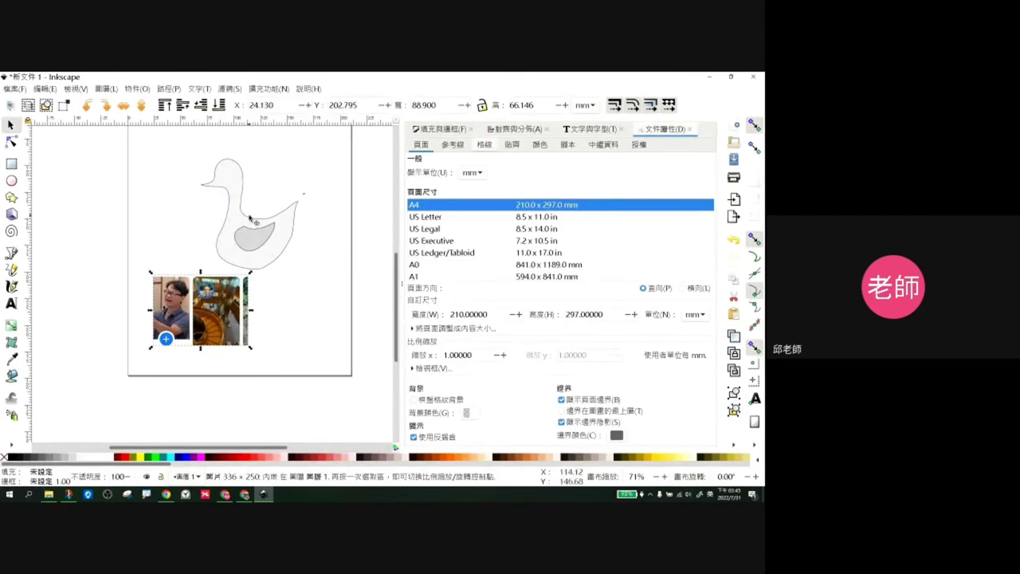
pyautogui.click(265, 266)
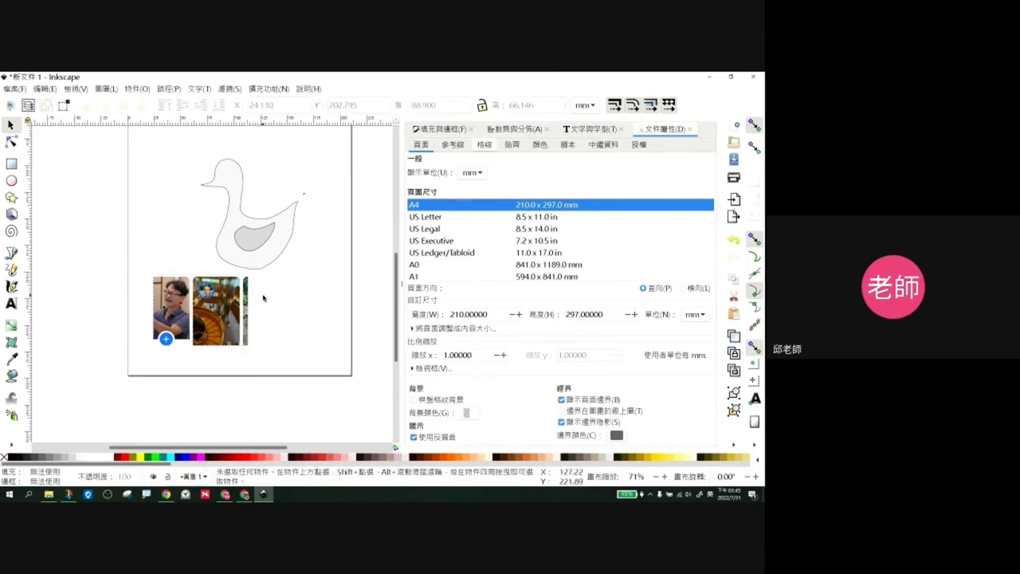
# - Rubber-band select the duck and both pasted images, then delete them
pyautogui.scroll(1, 271, 303)
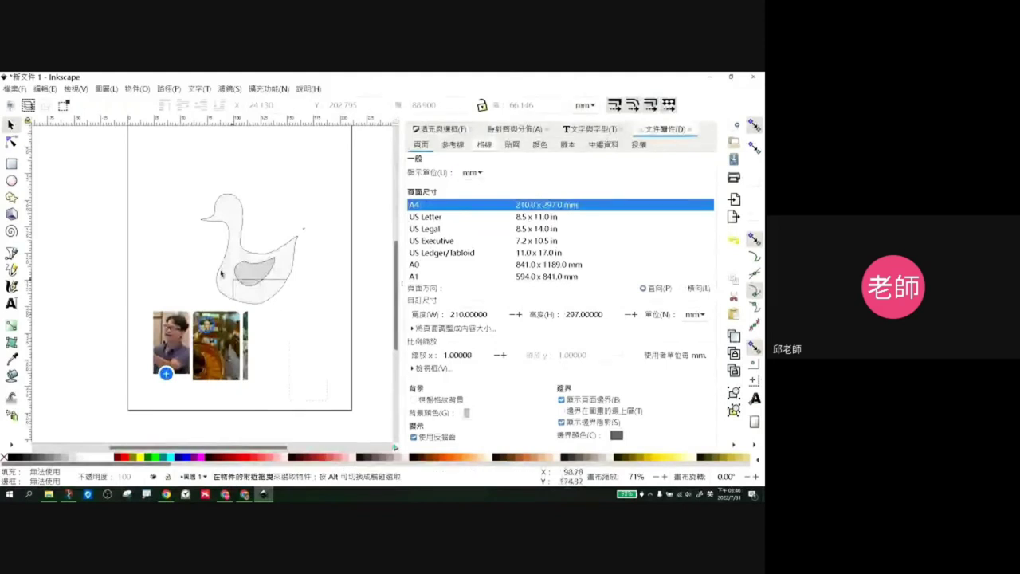
pyautogui.moveTo(327, 402); pyautogui.dragTo(110, 182)
pyautogui.press('Delete')
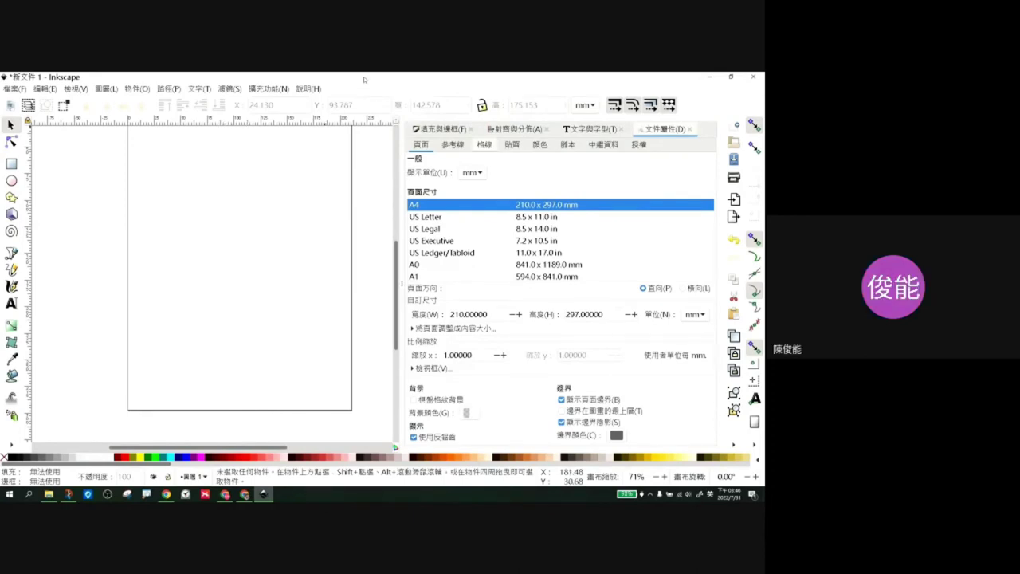
# - Close Inkscape without saving, close Chrome, and relaunch Inkscape from the desktop shortcut
pyautogui.click(753, 76)
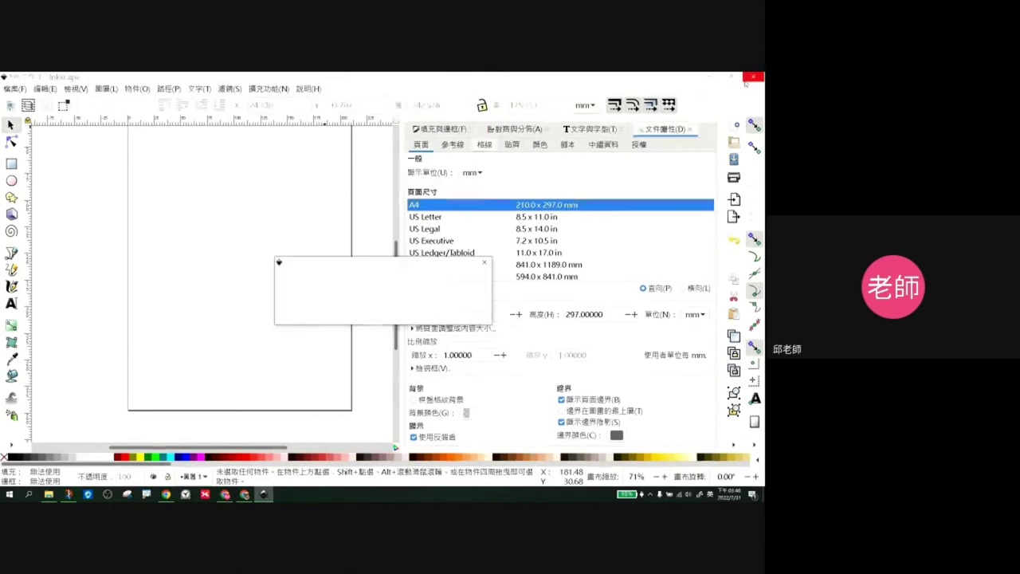
pyautogui.click(322, 320)
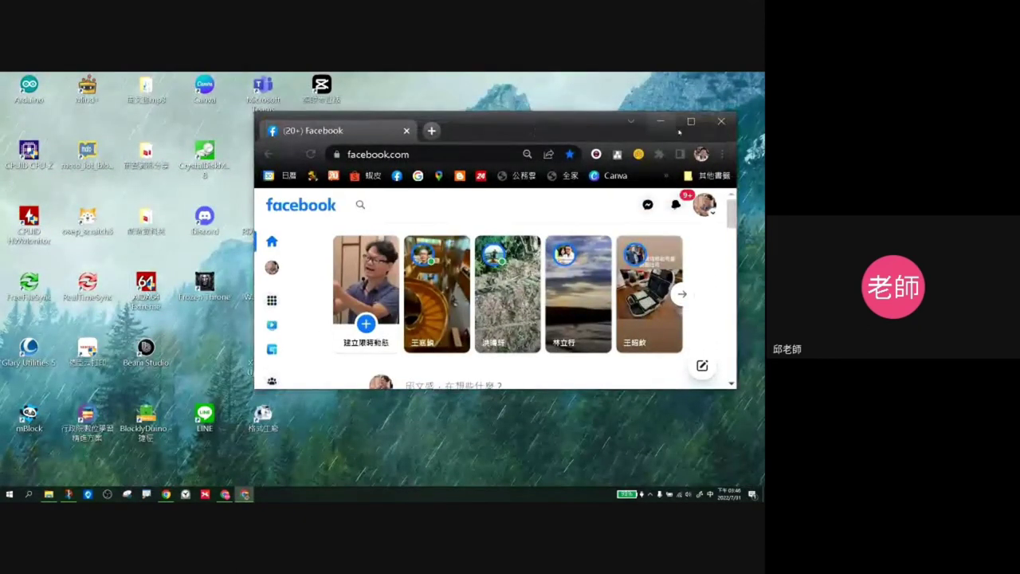
pyautogui.click(721, 119)
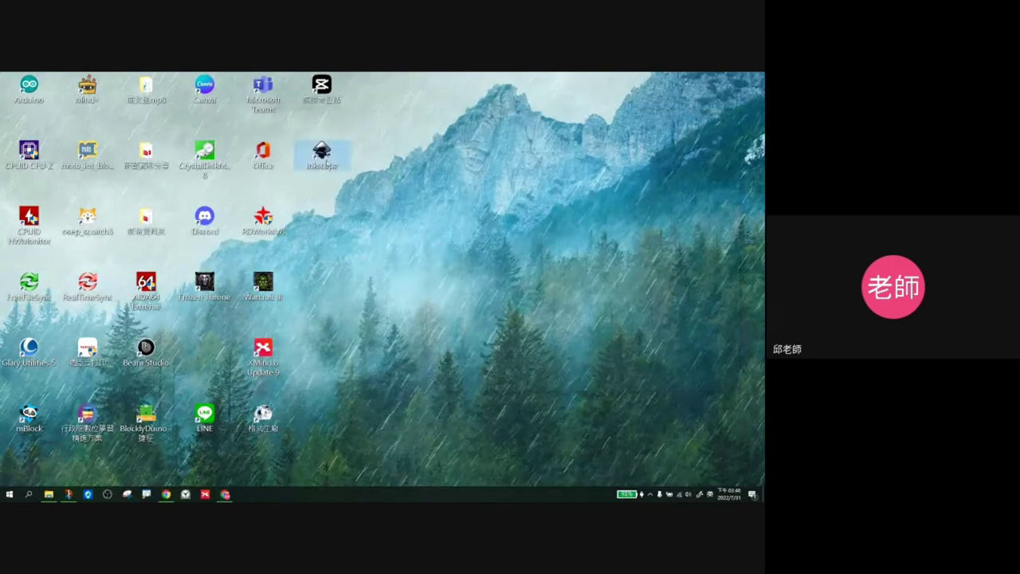
pyautogui.moveTo(322, 156)
pyautogui.mouseDown()
pyautogui.moveTo(317, 239)
pyautogui.moveTo(317, 226)
pyautogui.mouseUp()
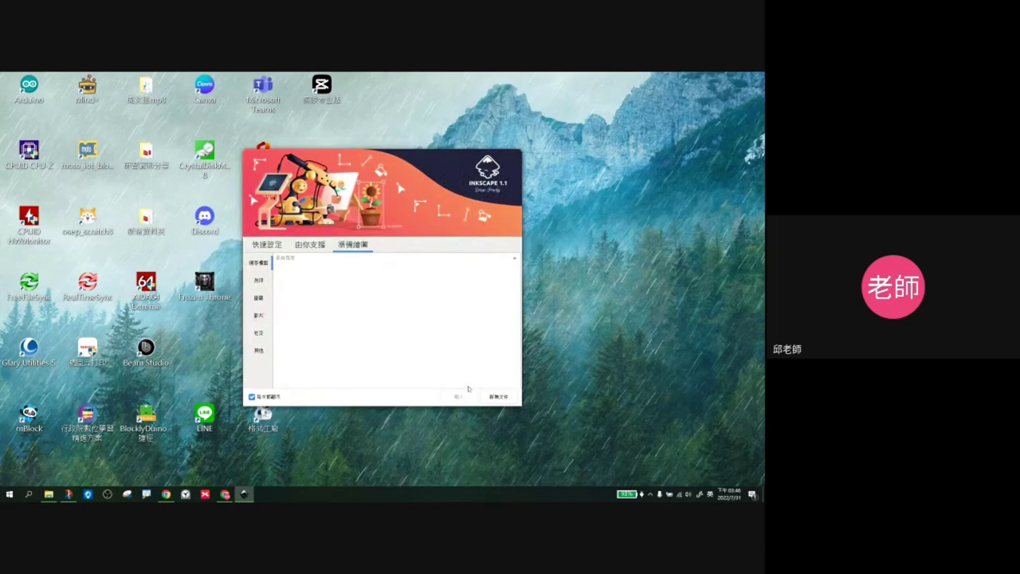
# - Move the welcome dialog aside and create a new blank A4 document (210 × 297 mm)
pyautogui.moveTo(427, 168); pyautogui.dragTo(510, 125)
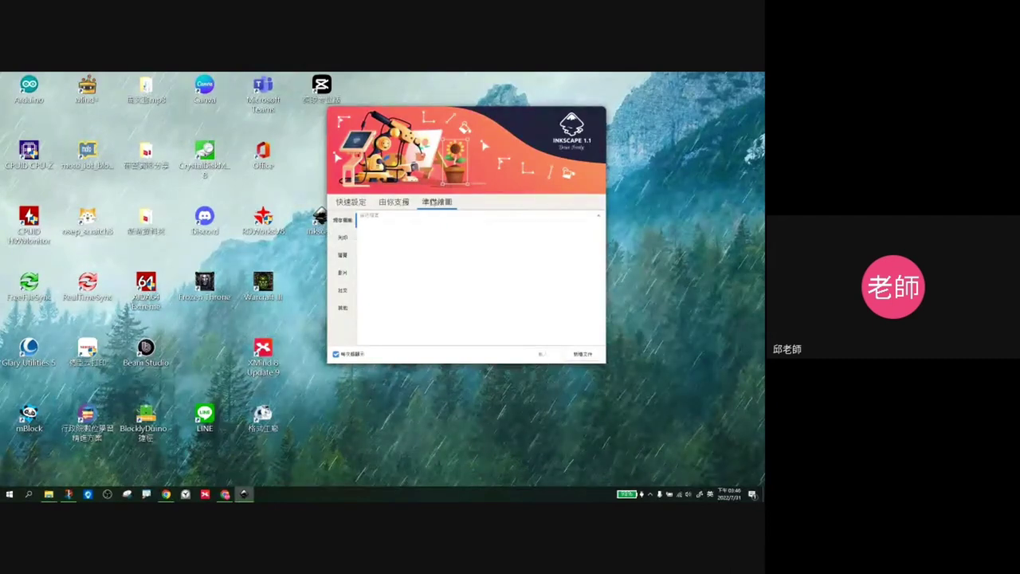
pyautogui.click(572, 351)
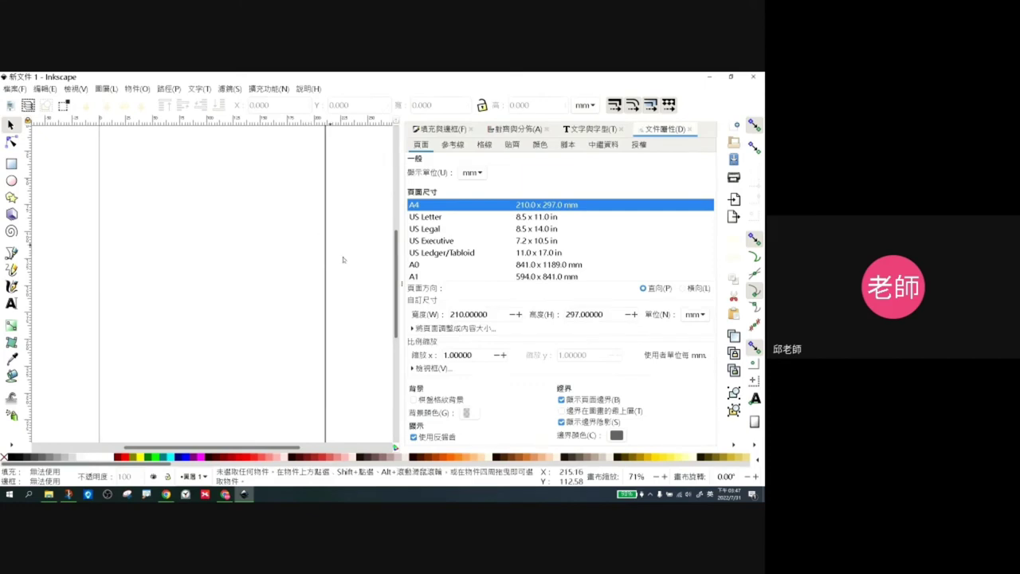
# - Close the Document Properties, Text and Font, Align and Distribute, and Fill and Stroke panels
pyautogui.moveTo(398, 251); pyautogui.dragTo(401, 245)
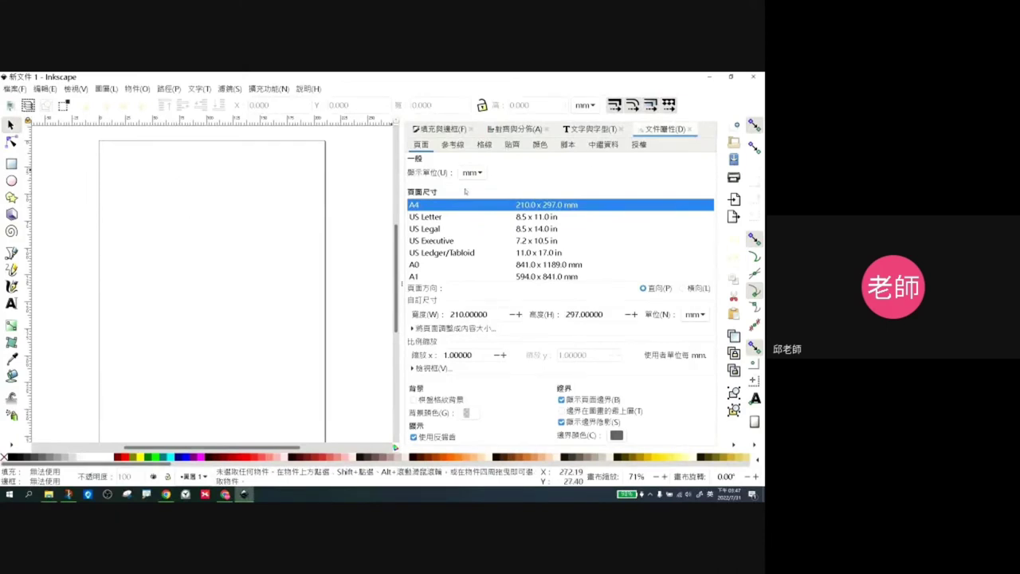
pyautogui.click(689, 129)
pyautogui.click(620, 129)
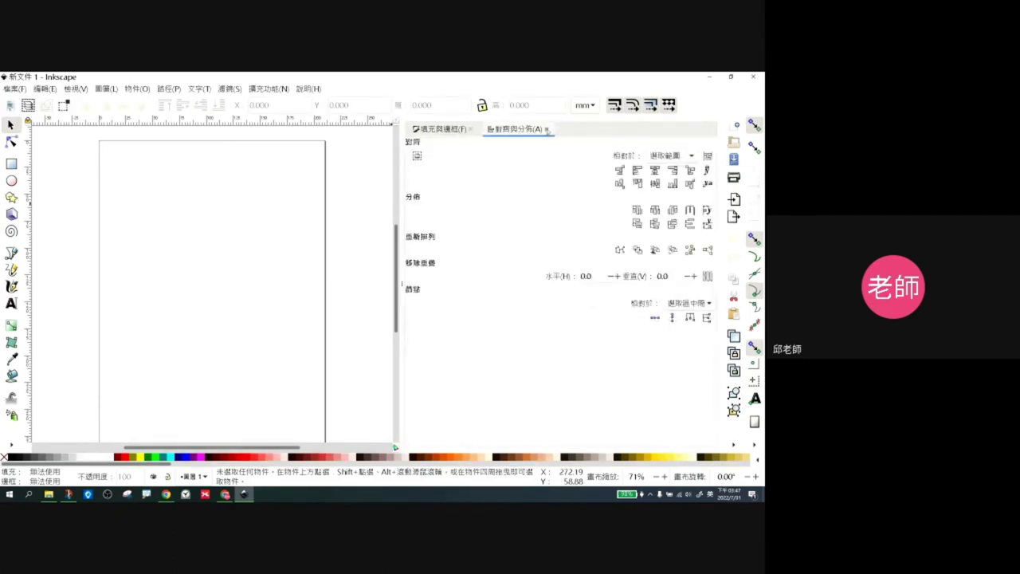
pyautogui.click(547, 129)
pyautogui.click(471, 129)
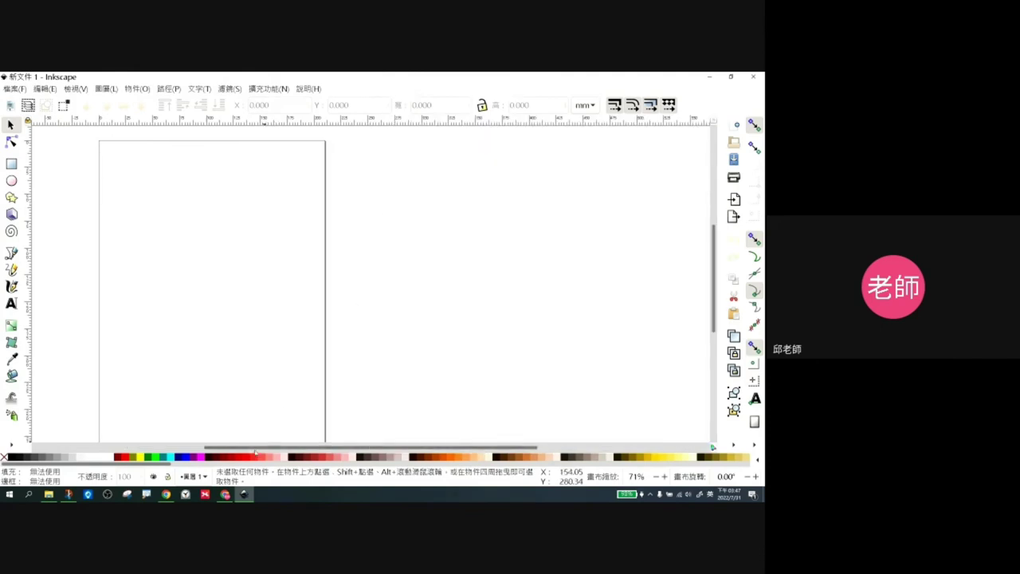
pyautogui.moveTo(254, 449); pyautogui.dragTo(174, 451)
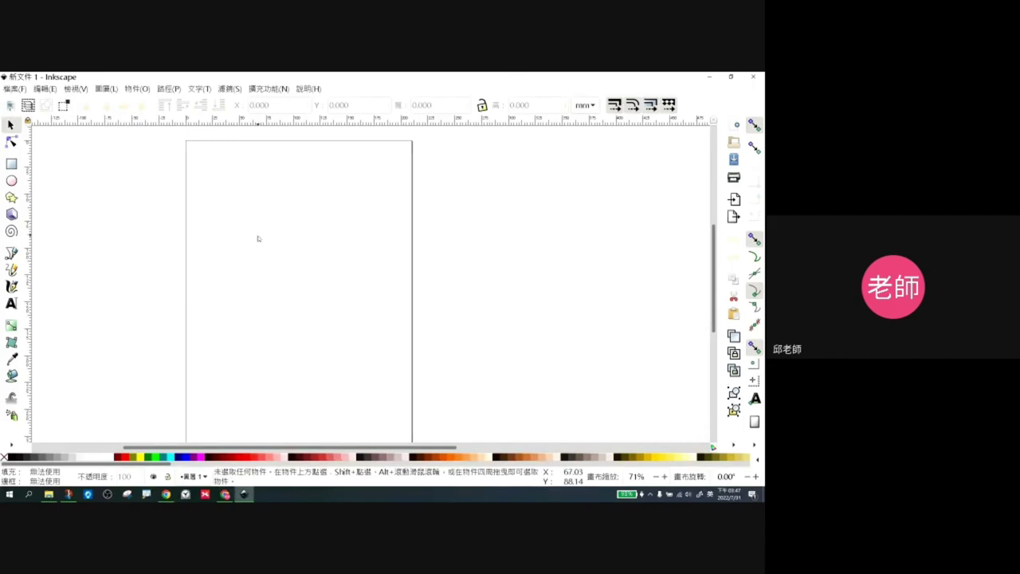
pyautogui.press('ctrl')
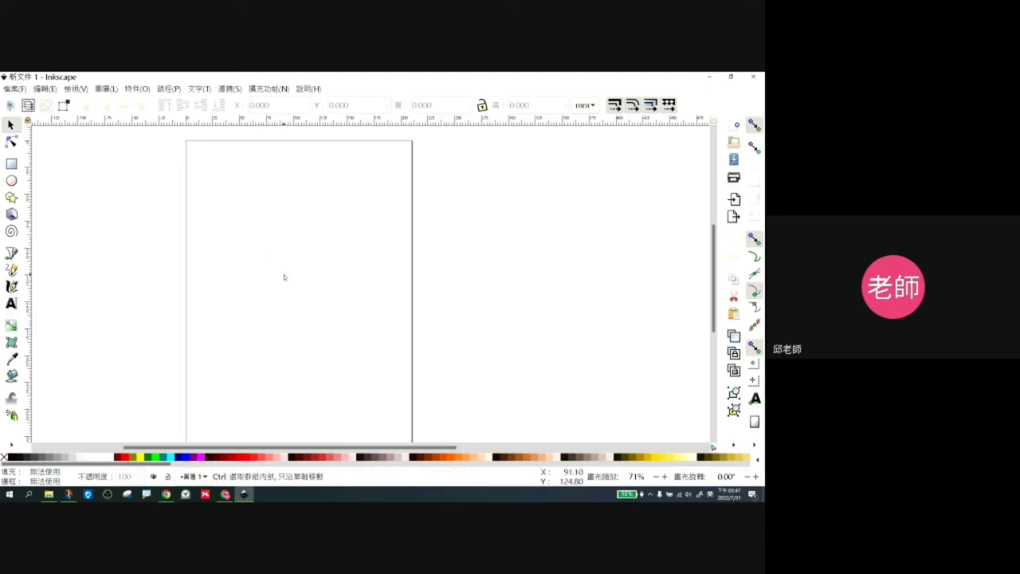
pyautogui.scroll(6, 284, 277)
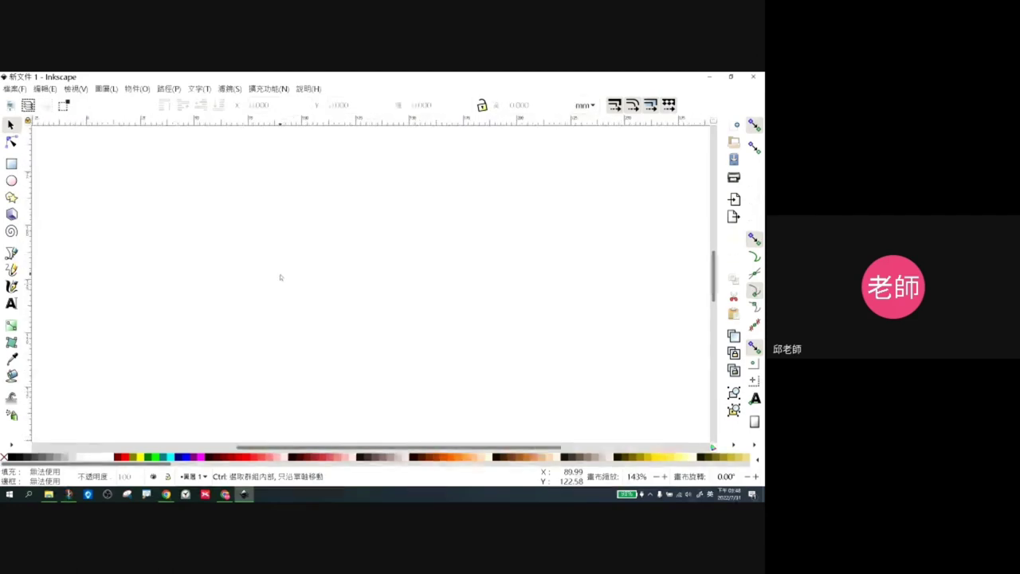
pyautogui.scroll(-10, 281, 277)
pyautogui.scroll(-2, 279, 279)
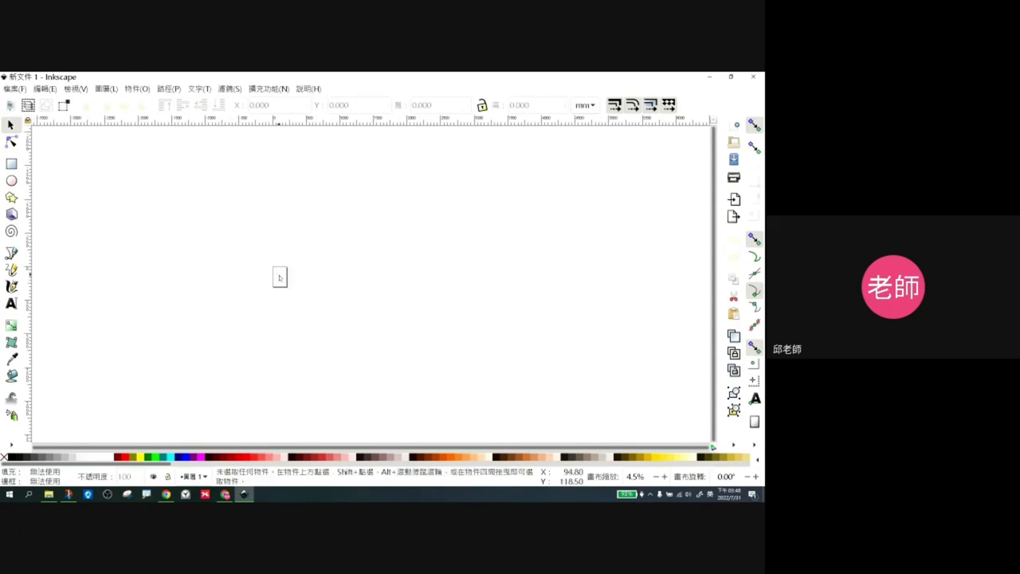
pyautogui.scroll(2, 279, 278)
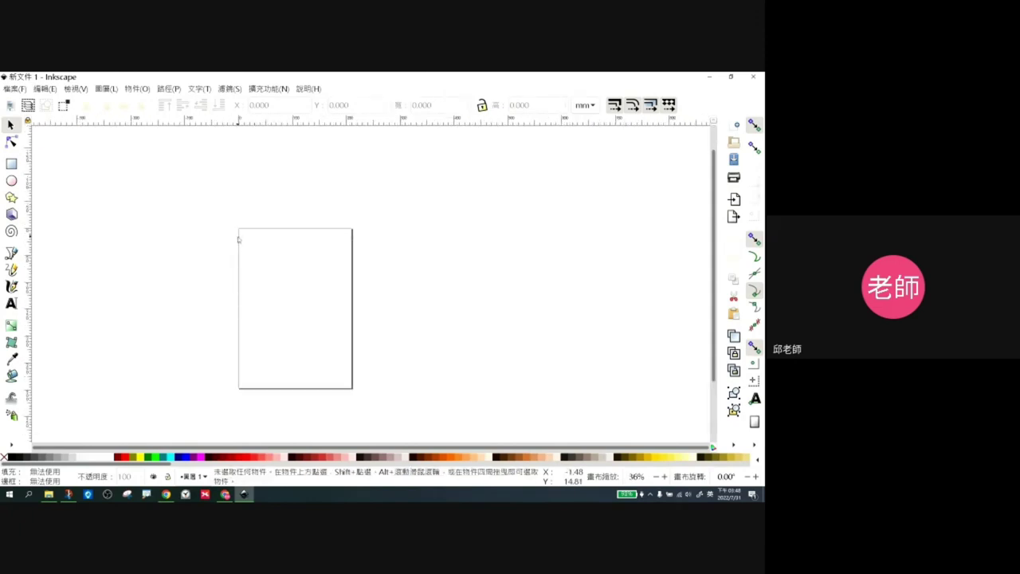
pyautogui.scroll(4, 238, 240)
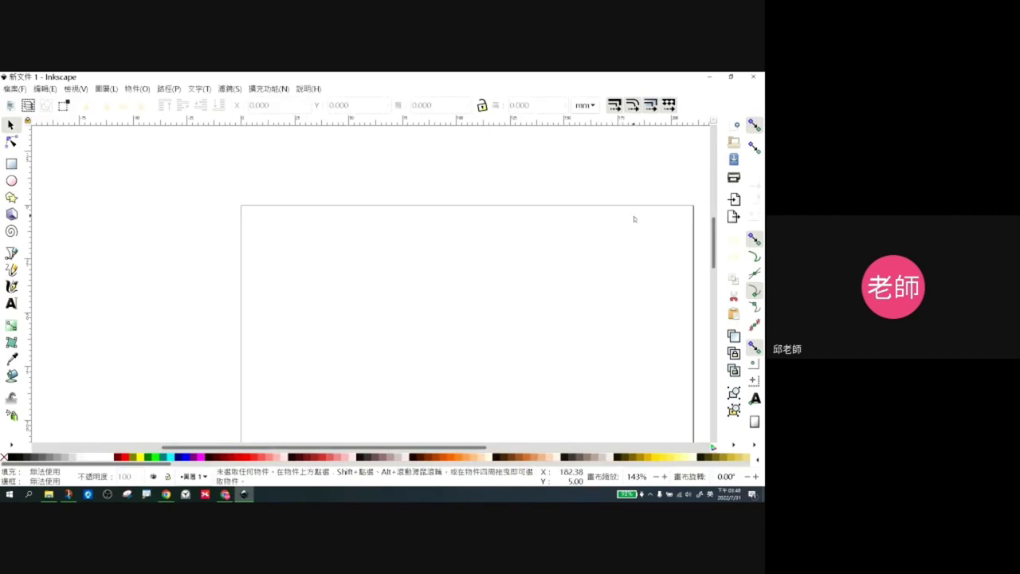
pyautogui.scroll(4, 635, 218)
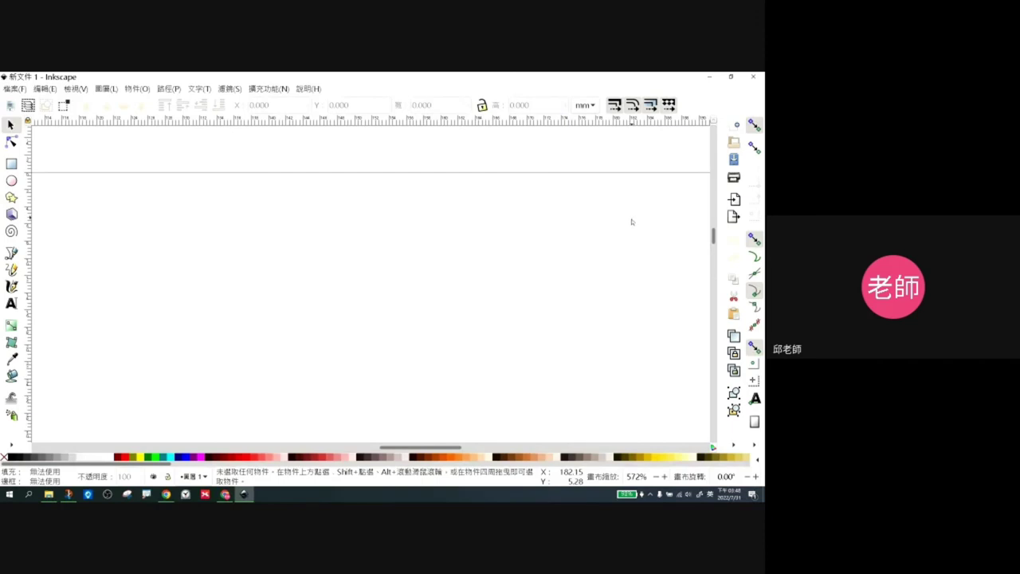
pyautogui.scroll(-6, 631, 221)
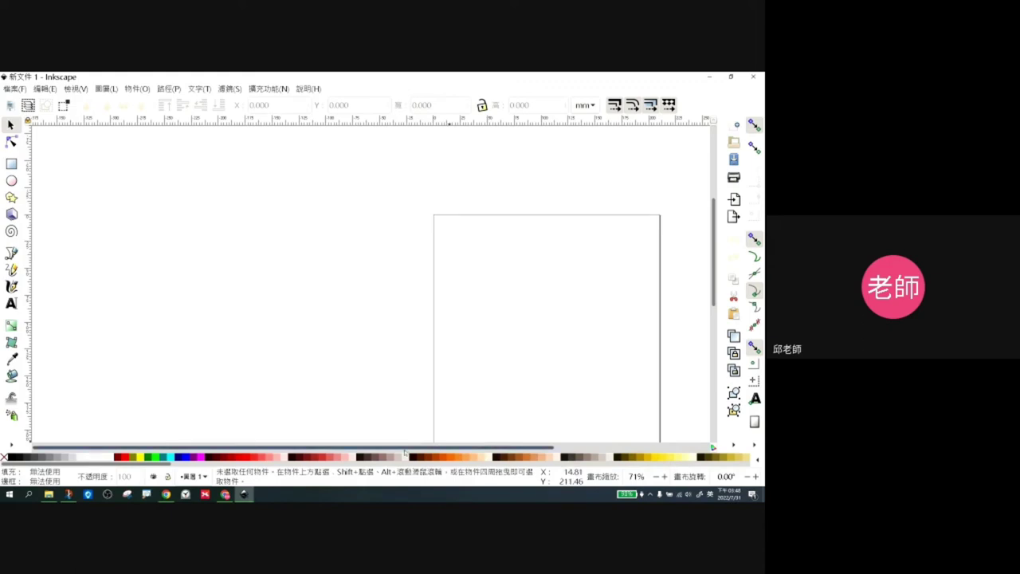
pyautogui.moveTo(405, 451); pyautogui.dragTo(554, 458)
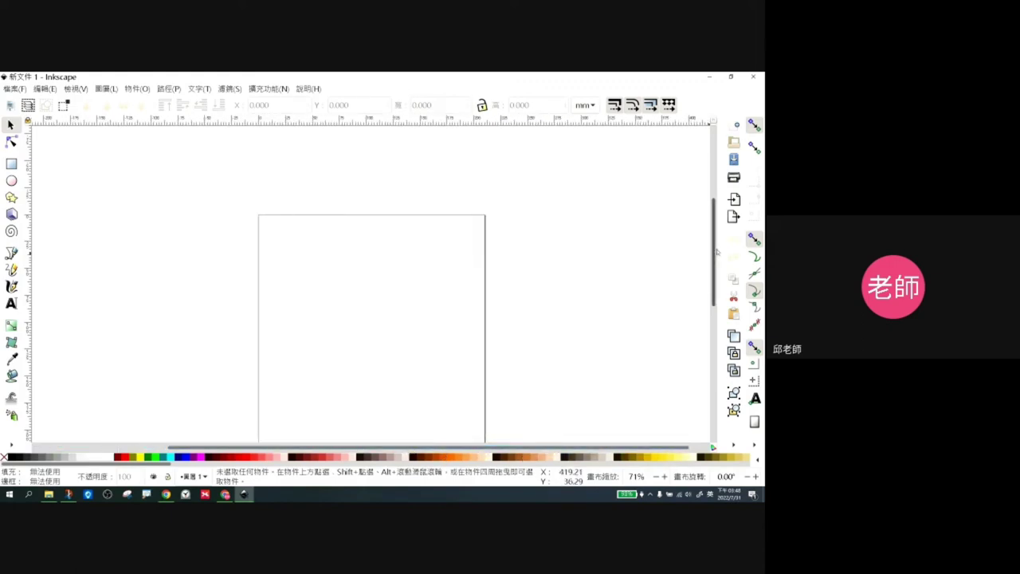
pyautogui.moveTo(714, 259); pyautogui.dragTo(714, 281)
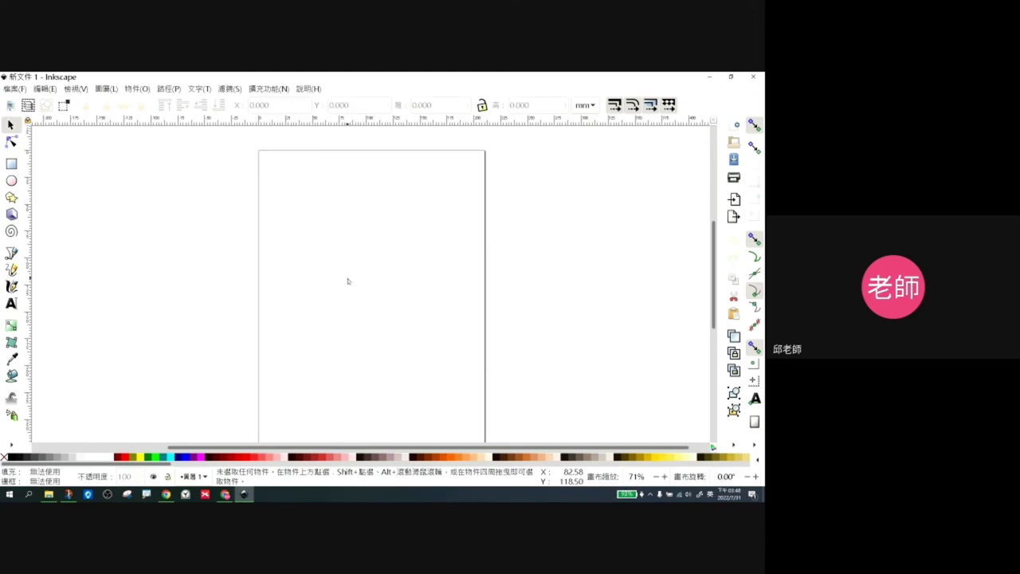
pyautogui.keyDown('ctrl'); pyautogui.scroll(2, 347, 279); pyautogui.keyUp('ctrl')
pyautogui.keyDown('ctrl'); pyautogui.scroll(2, 348, 274); pyautogui.keyUp('ctrl')
pyautogui.keyDown('ctrl'); pyautogui.scroll(-4, 359, 271); pyautogui.keyUp('ctrl')
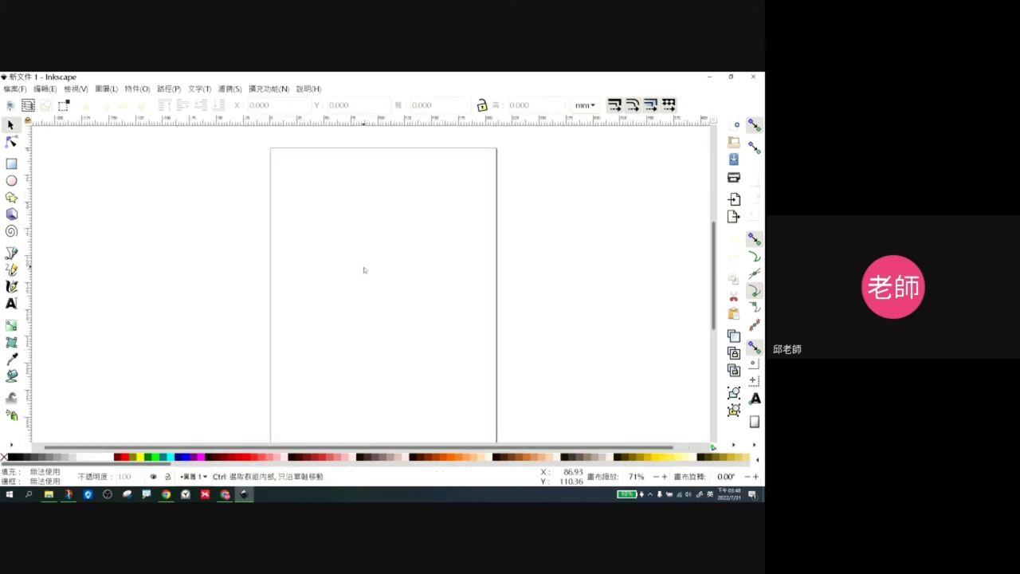
pyautogui.keyDown('ctrl'); pyautogui.scroll(2, 363, 270); pyautogui.keyUp('ctrl')
pyautogui.keyDown('ctrl'); pyautogui.scroll(-2, 364, 271); pyautogui.keyUp('ctrl')
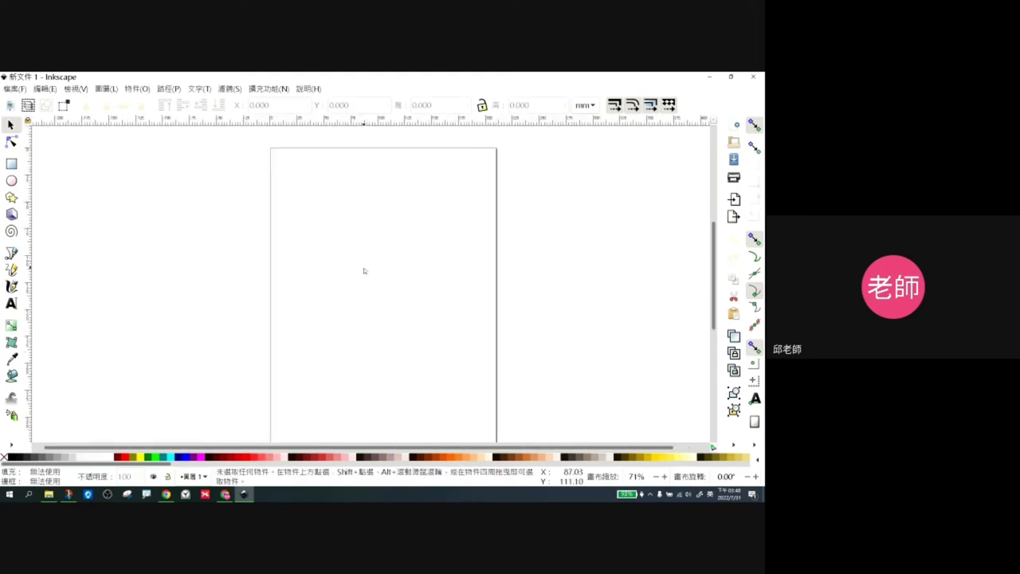